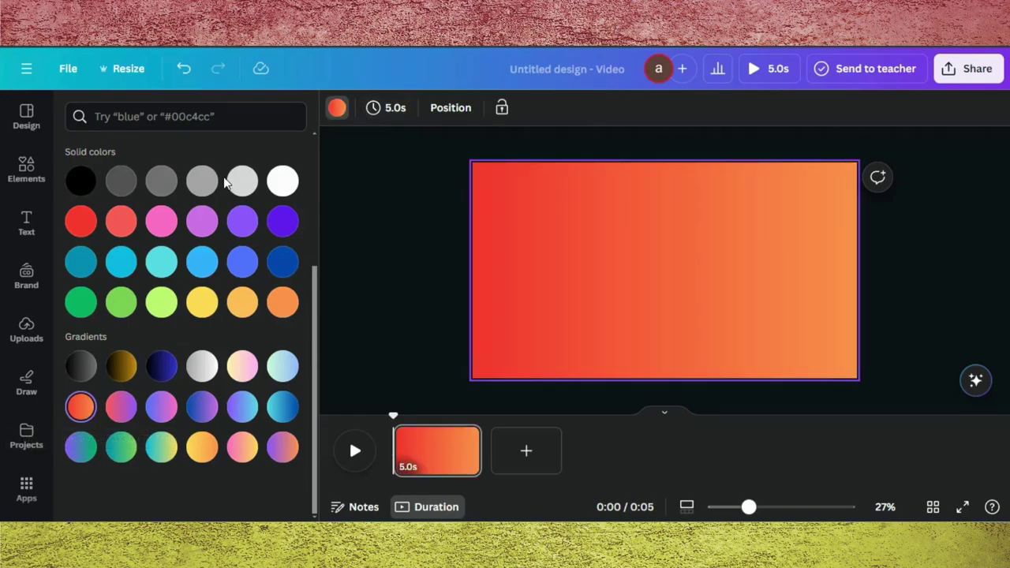
Reverse the page background's gradient so that orange comes first and red second.
scroll(225, 190, "up", 3)
left_click(80, 200)
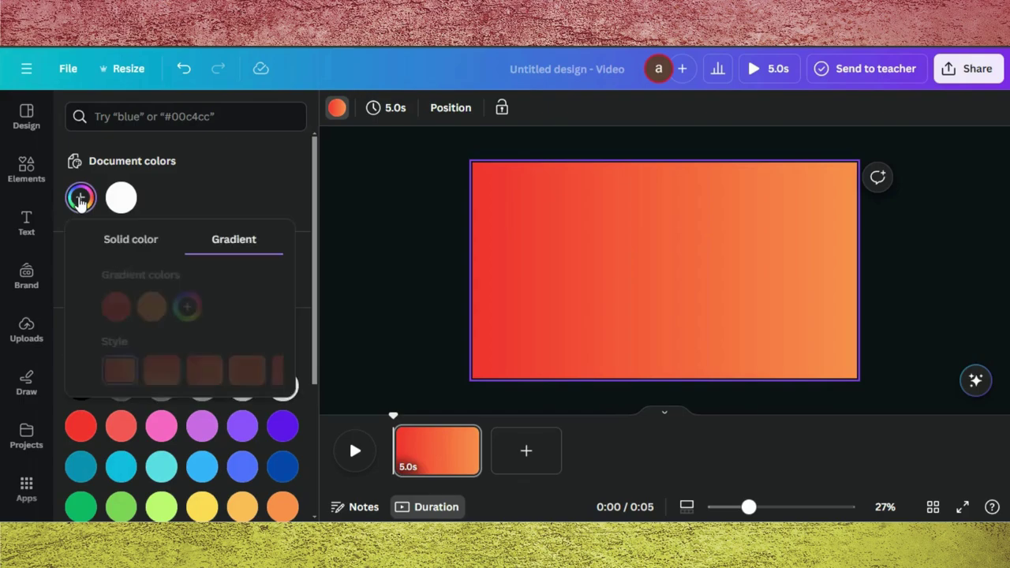
left_click_drag(91, 306, 144, 306)
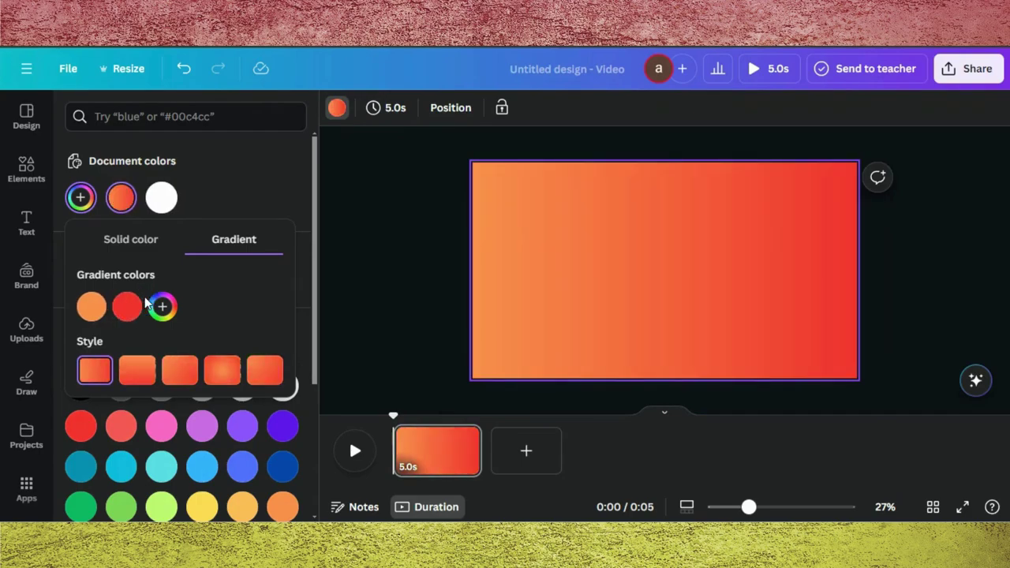
left_click(333, 282)
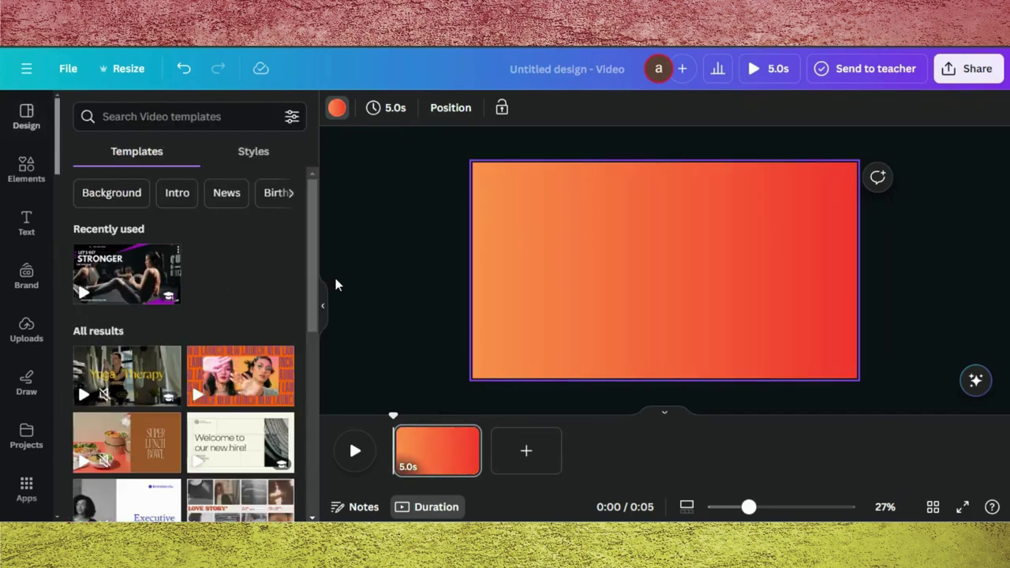
Add a circle shape to the page and fill it with the grey-to-white gradient.
left_click(40, 175)
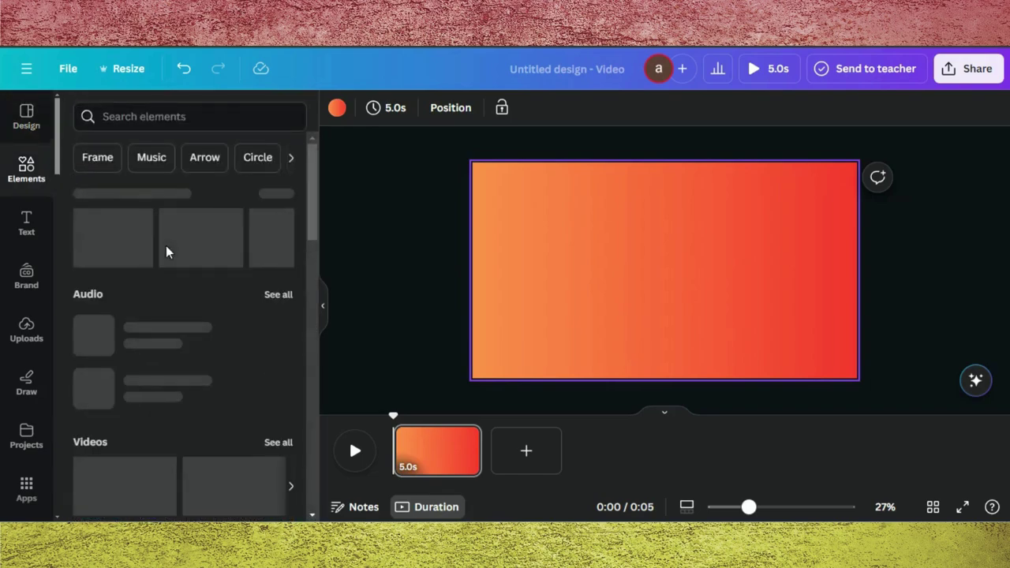
scroll(166, 251, "down", 8)
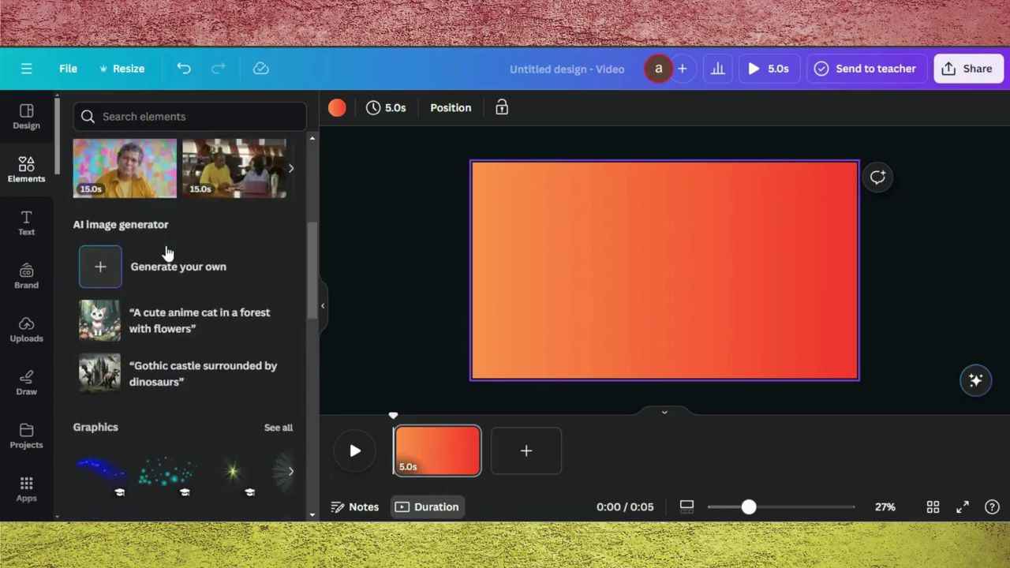
scroll(168, 252, "down", 2)
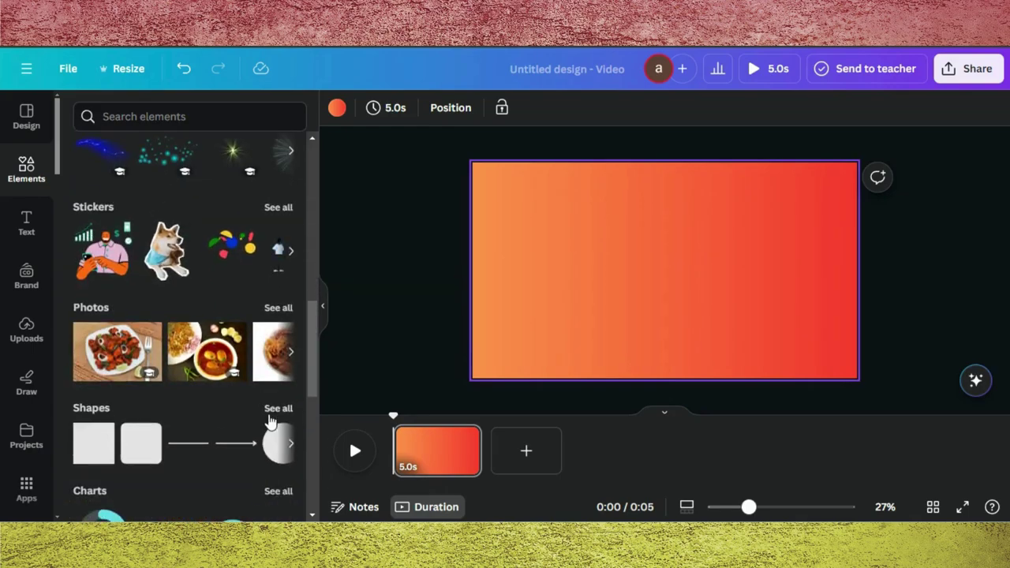
left_click(276, 443)
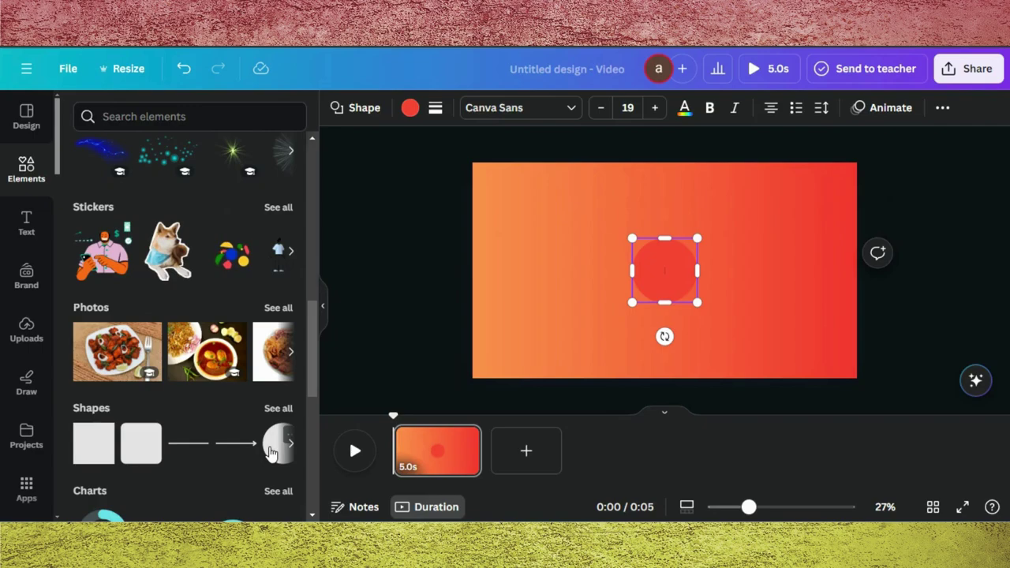
left_click(409, 107)
scroll(181, 368, "down", 3)
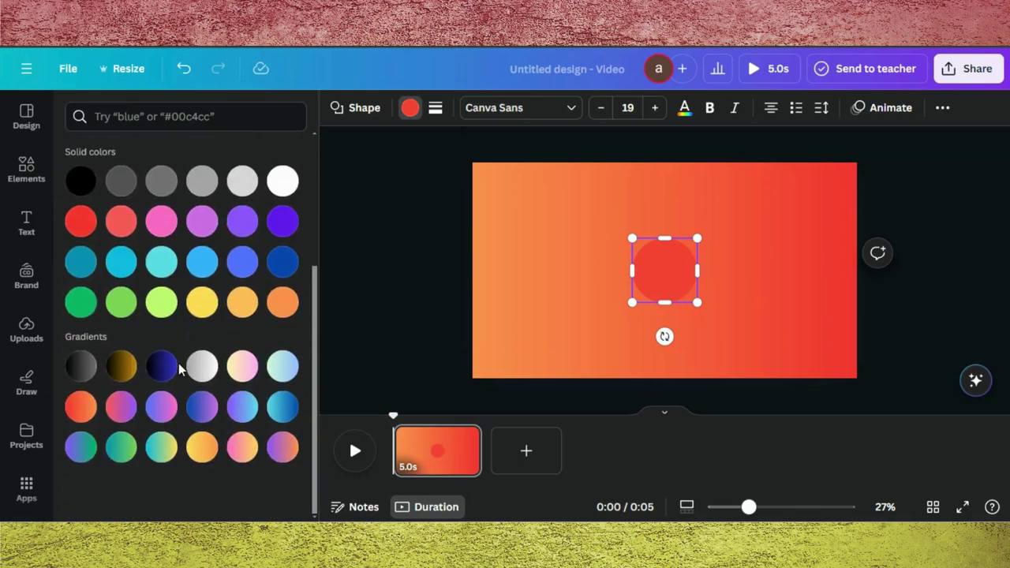
left_click(204, 369)
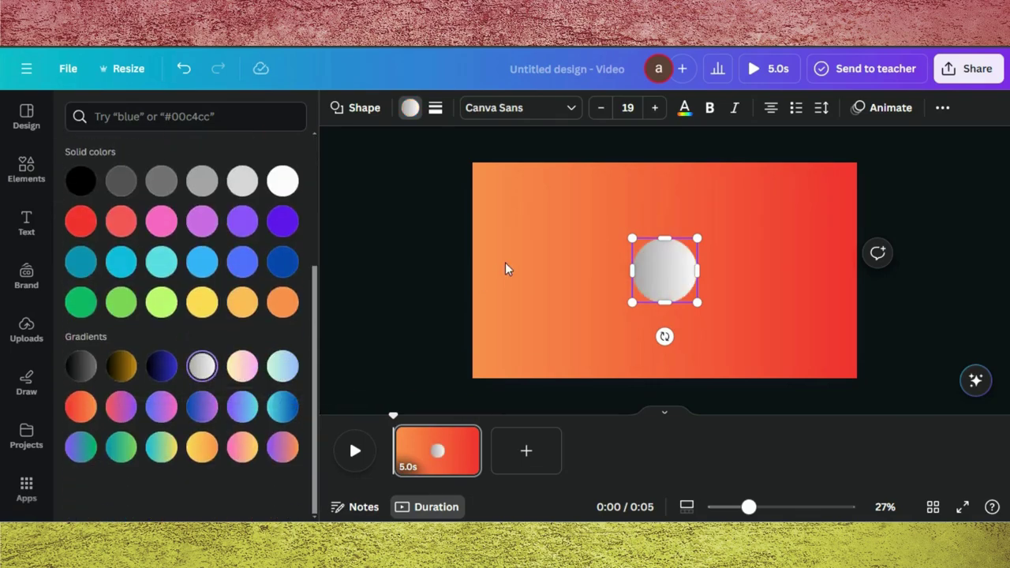
Enlarge the circle to almost the full page height and place it slightly left of the page's centre, vertically centred.
left_click_drag(632, 238, 509, 207)
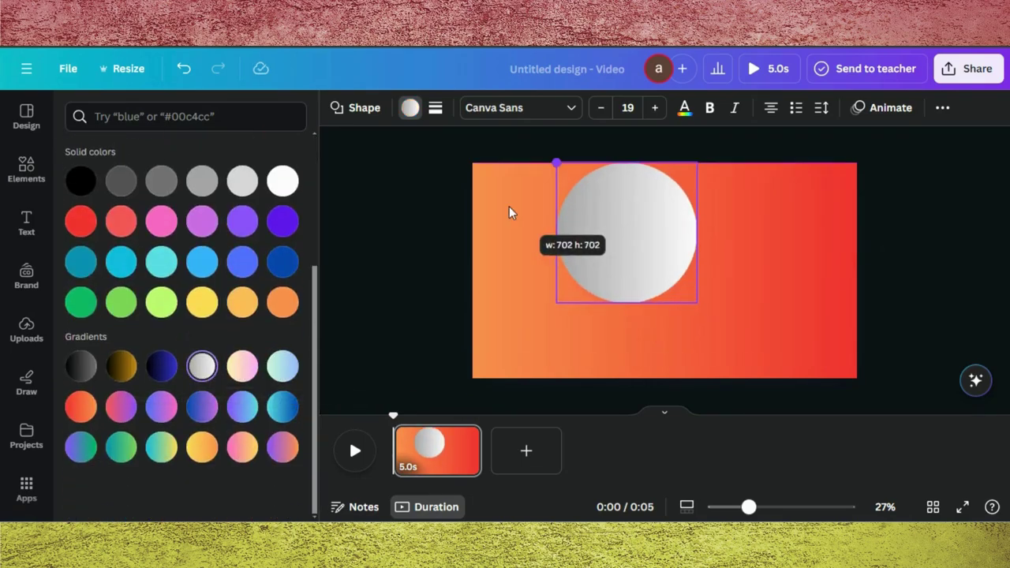
left_click_drag(652, 249, 584, 274)
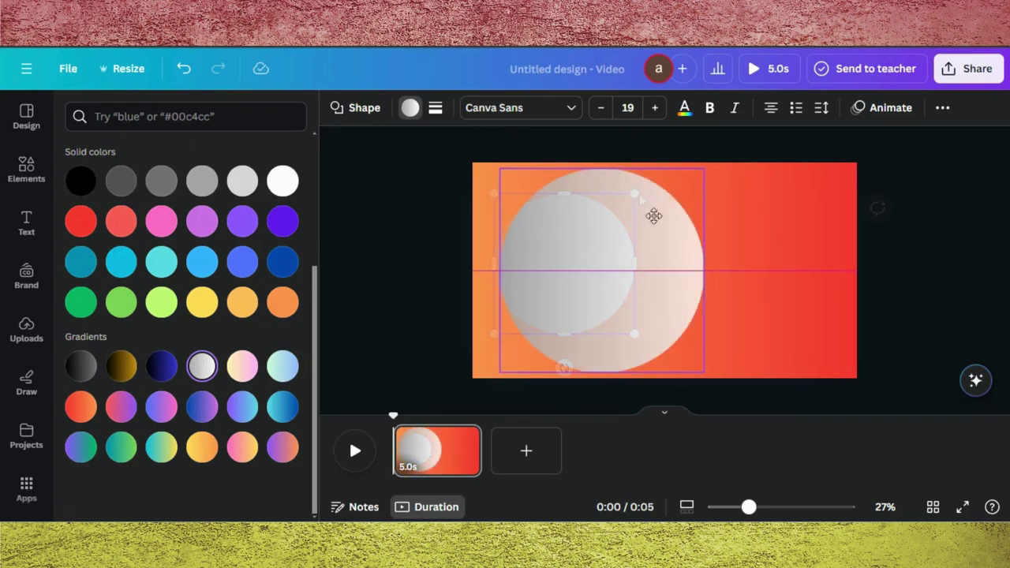
left_click_drag(655, 214, 660, 216)
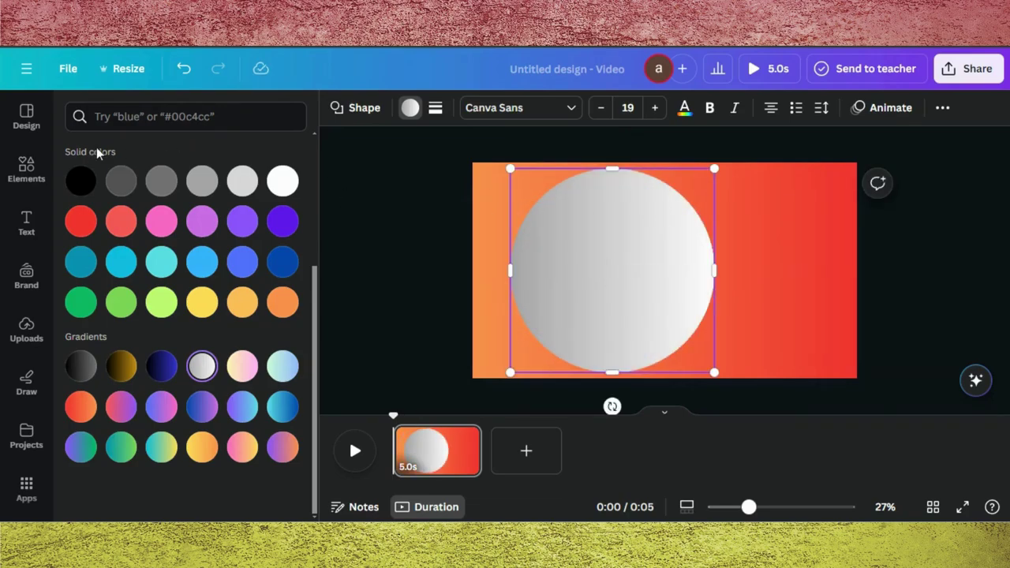
Search the elements for "top view food" and limit the results to photos.
left_click(26, 170)
left_click(106, 116)
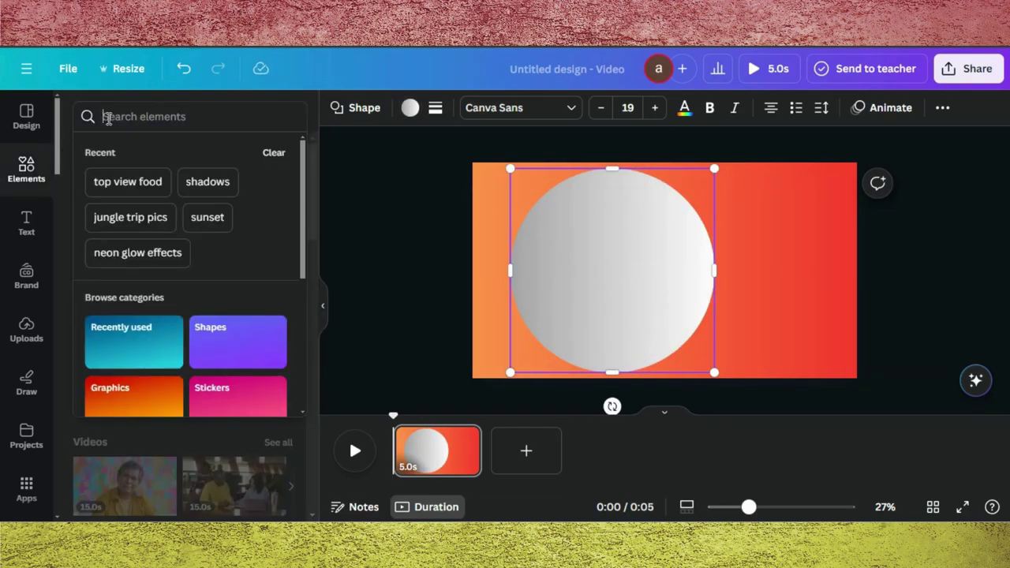
type("top")
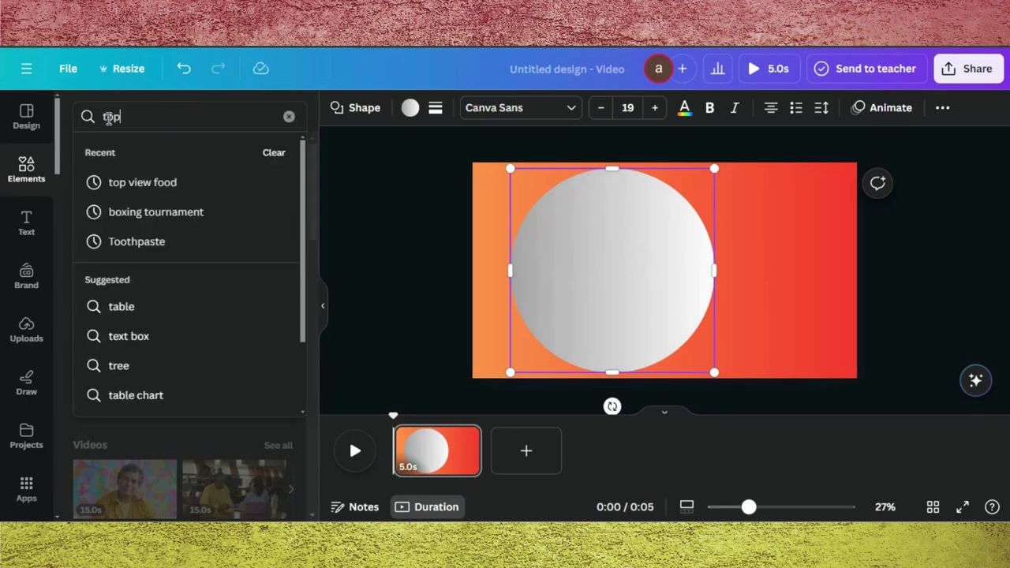
type(" view")
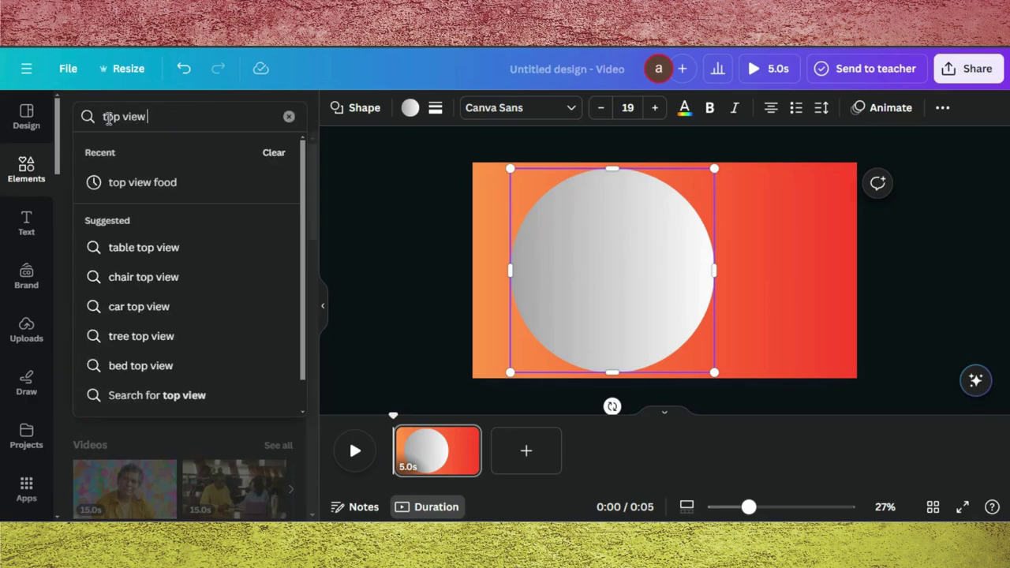
type(" food")
key("Return")
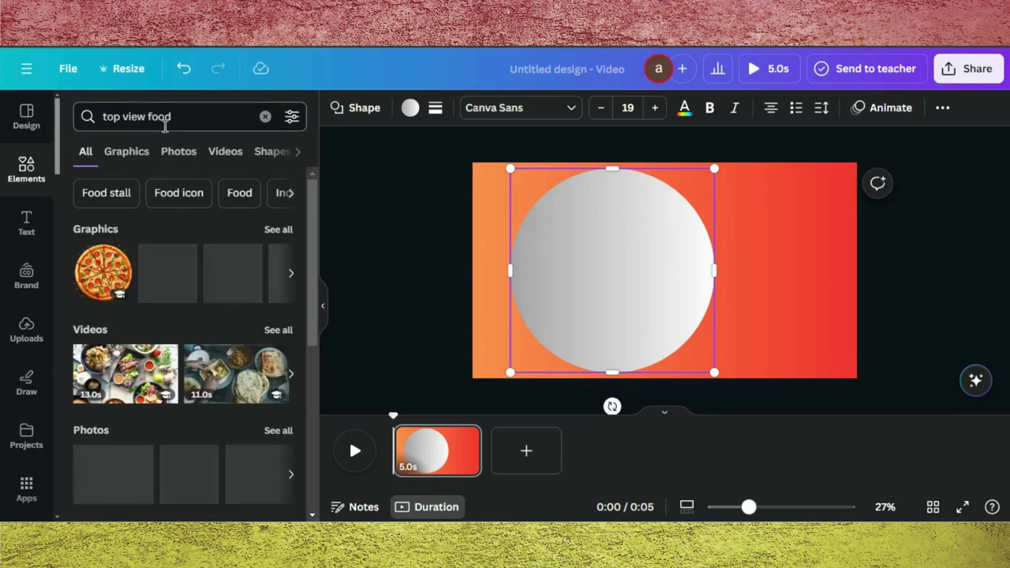
left_click(177, 152)
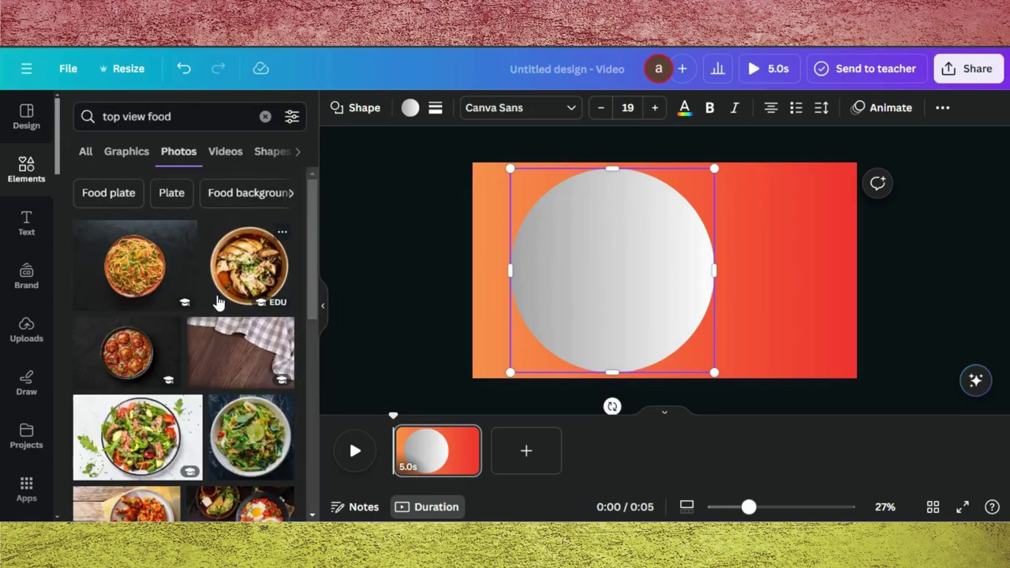
Insert the chicken bowl, meatballs, rice pan and roasted chicken photos, and remove the roasted chicken photo's background.
left_click(287, 261)
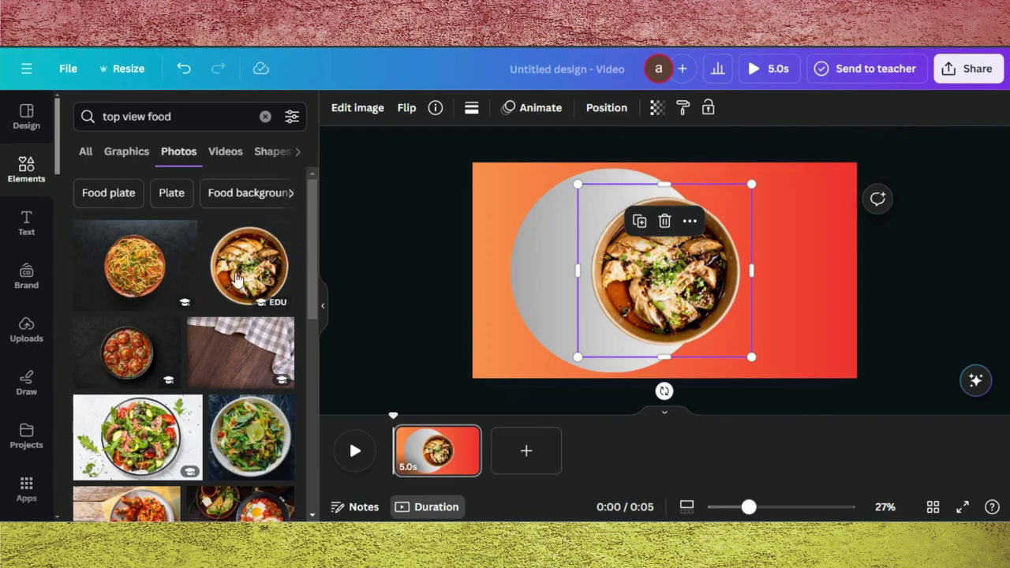
left_click(132, 364)
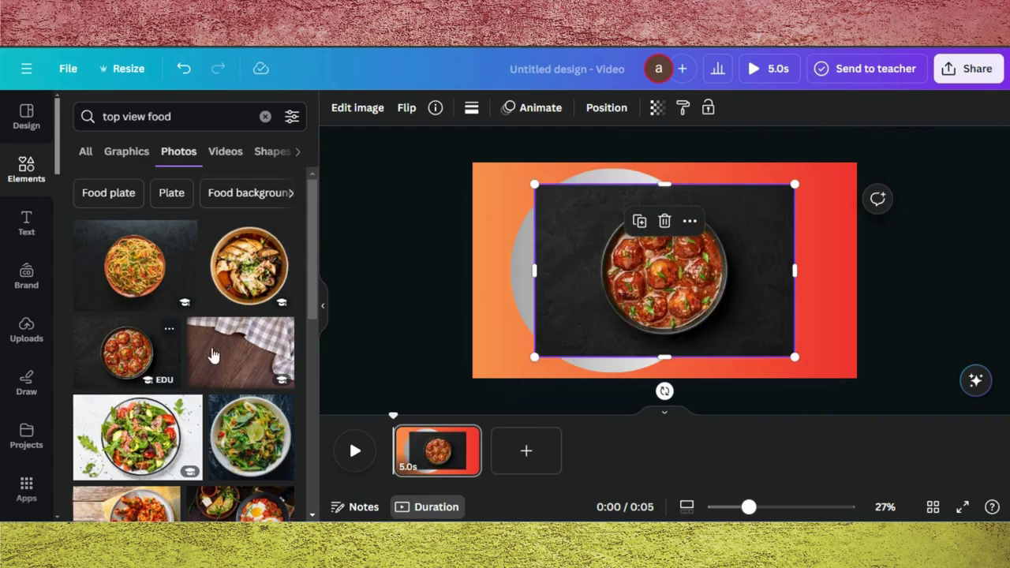
scroll(174, 418, "down", 3)
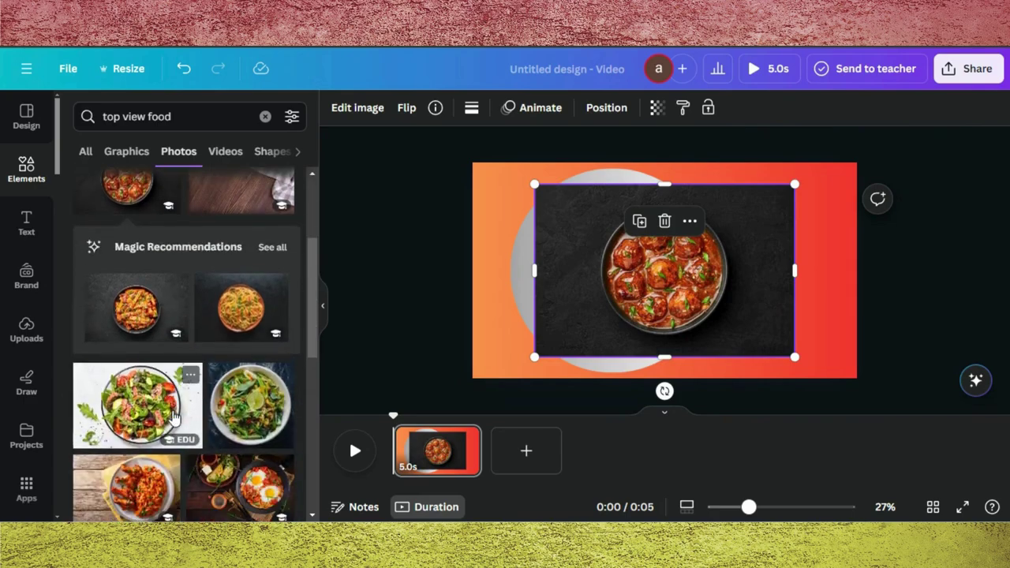
scroll(183, 418, "down", 2)
left_click(240, 344)
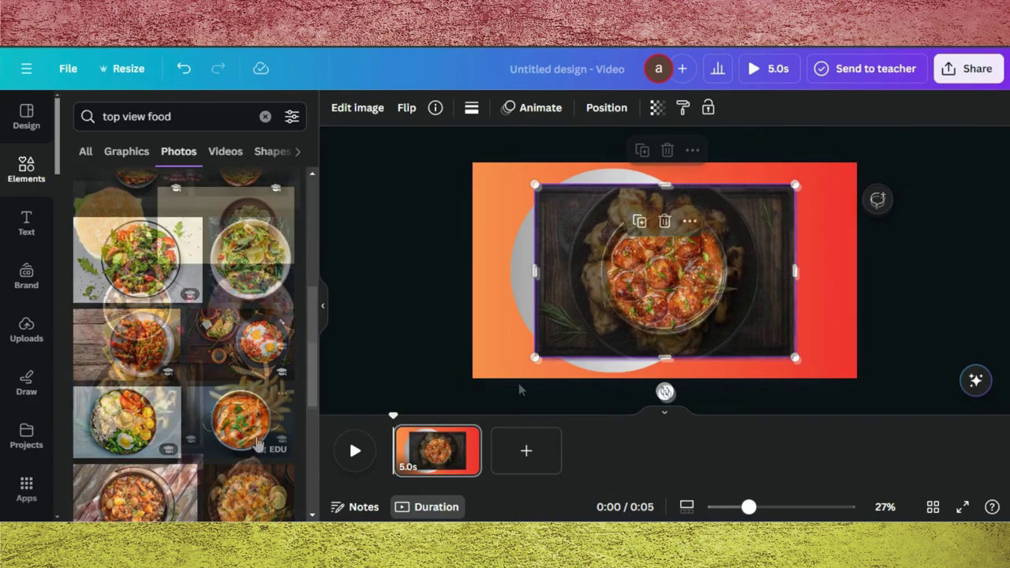
scroll(183, 356, "down", 2)
left_click(138, 404)
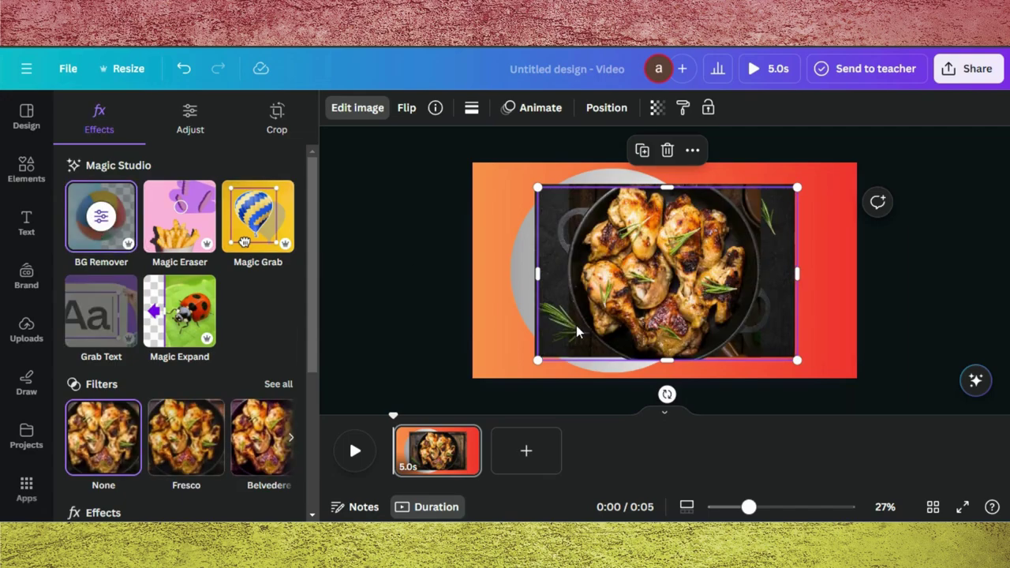
Shrink the roasted chicken photo and move it towards the page's right edge.
left_click_drag(581, 341, 610, 308)
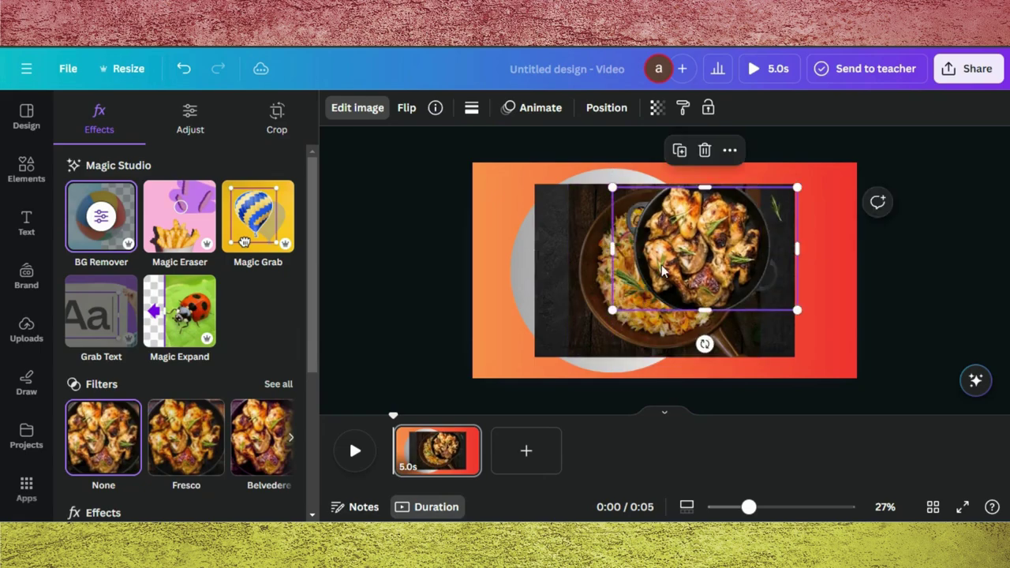
left_click_drag(658, 258, 738, 283)
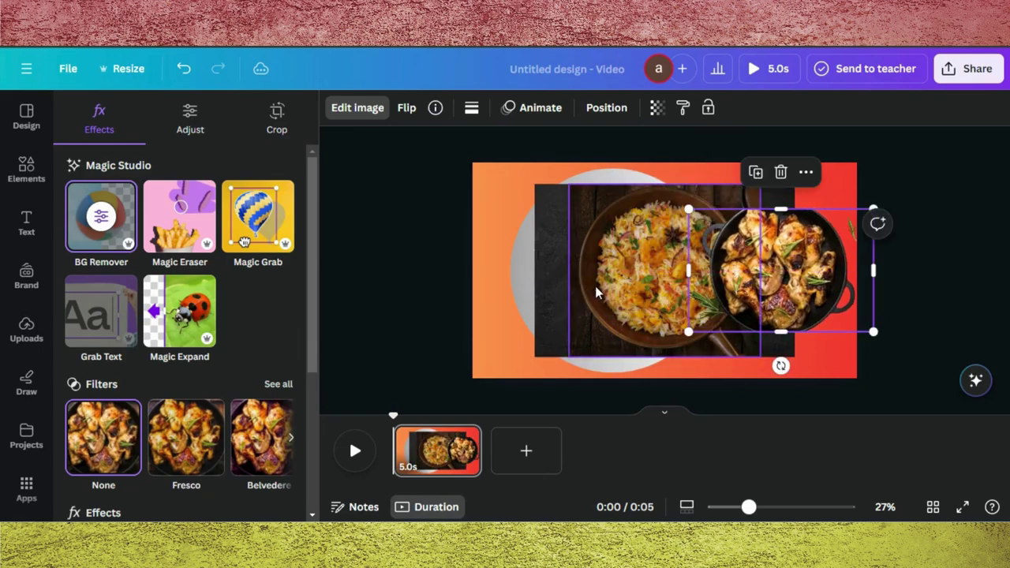
Move the rice pan photo to the page's left side, remove its background and shrink it.
left_click(595, 286)
left_click_drag(613, 300, 524, 295)
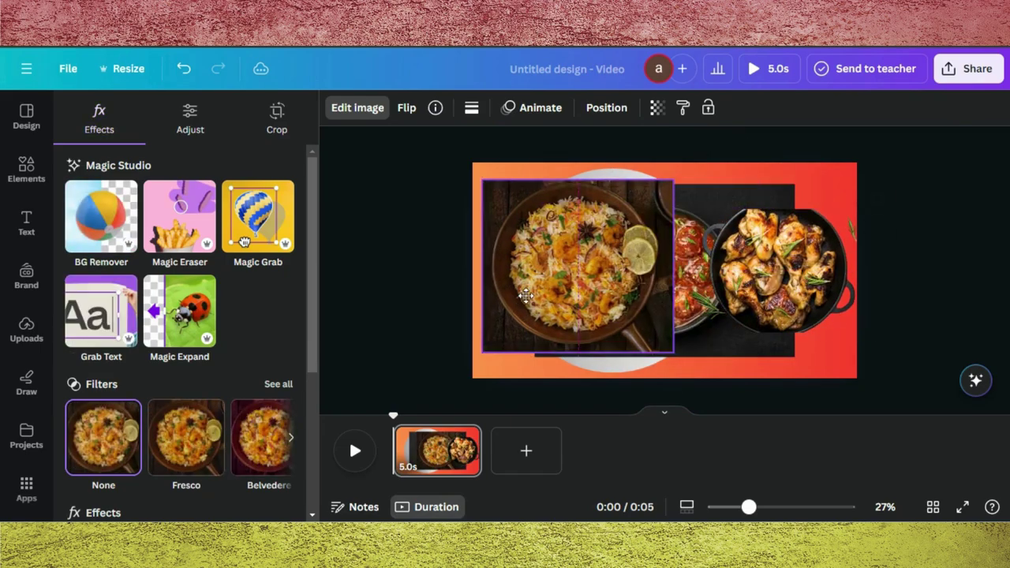
left_click(101, 215)
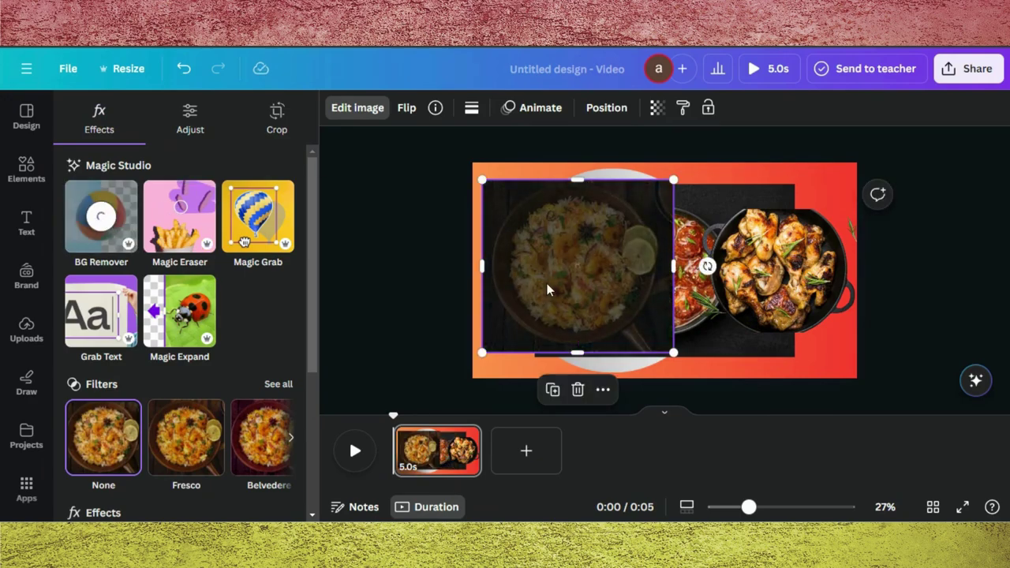
left_click_drag(675, 355, 671, 232)
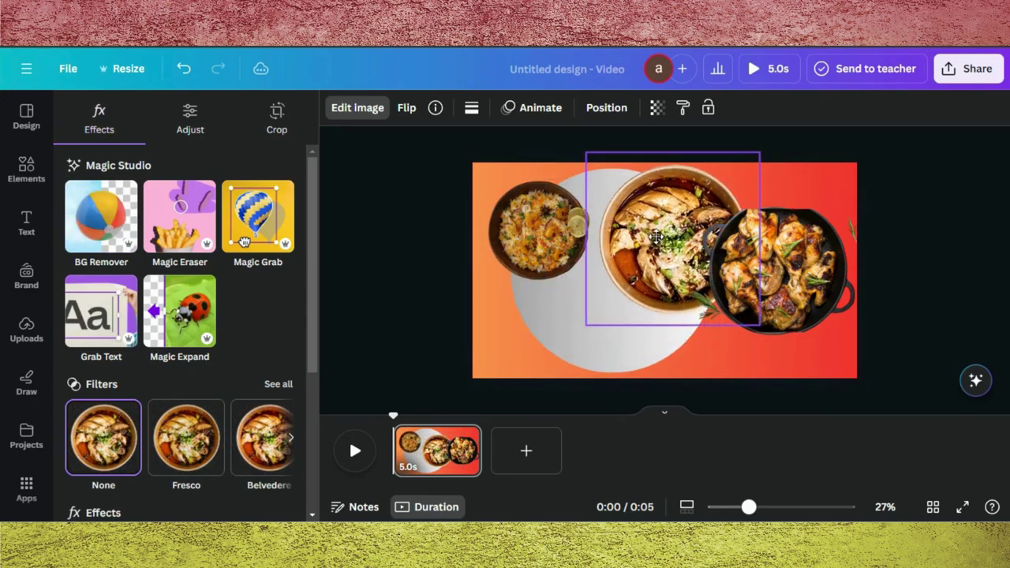
Move the roasted chicken to the page's lower-right corner and place the rice pan, slightly enlarged, on the circle's left edge.
left_click_drag(783, 289, 859, 350)
left_click_drag(537, 233, 523, 273)
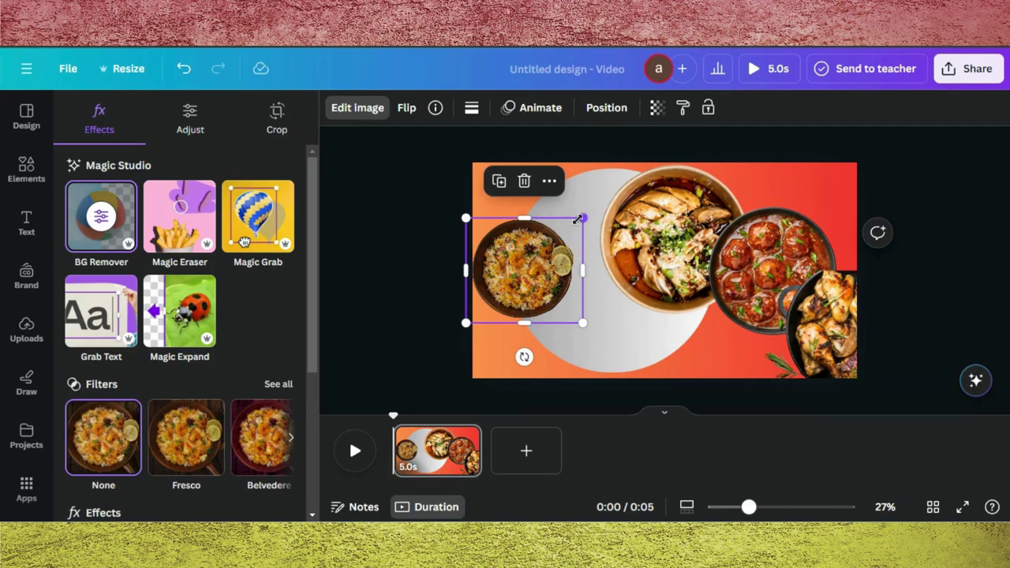
left_click_drag(582, 218, 586, 214)
key("ctrl+alt+c")
Shrink the chicken bowl to about the rice pan's size and place it on the circle's top edge, partly off the page.
left_click(598, 243)
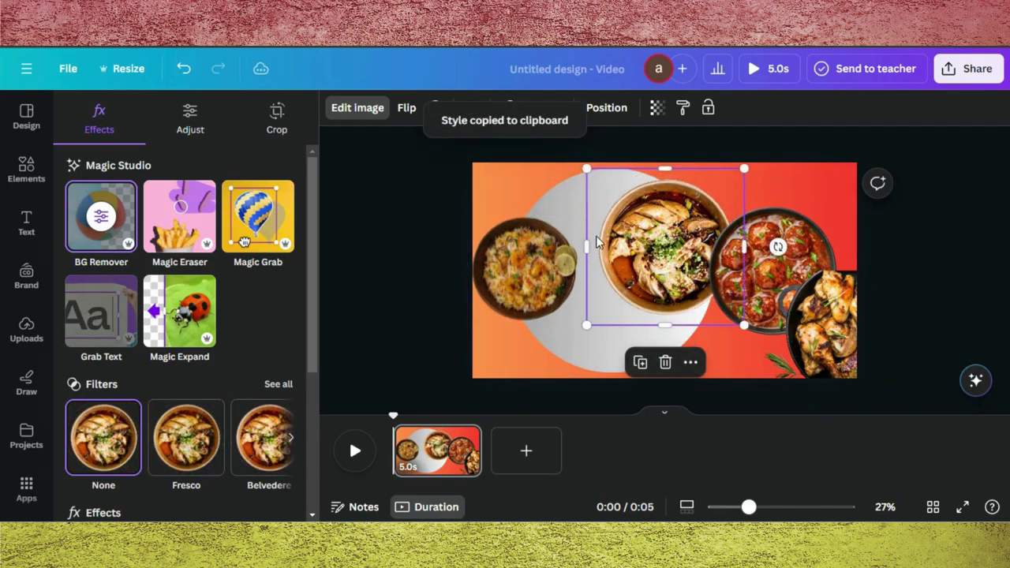
mouse_move(638, 260)
left_mouse_down()
mouse_move(537, 260)
mouse_move(623, 259)
left_mouse_up()
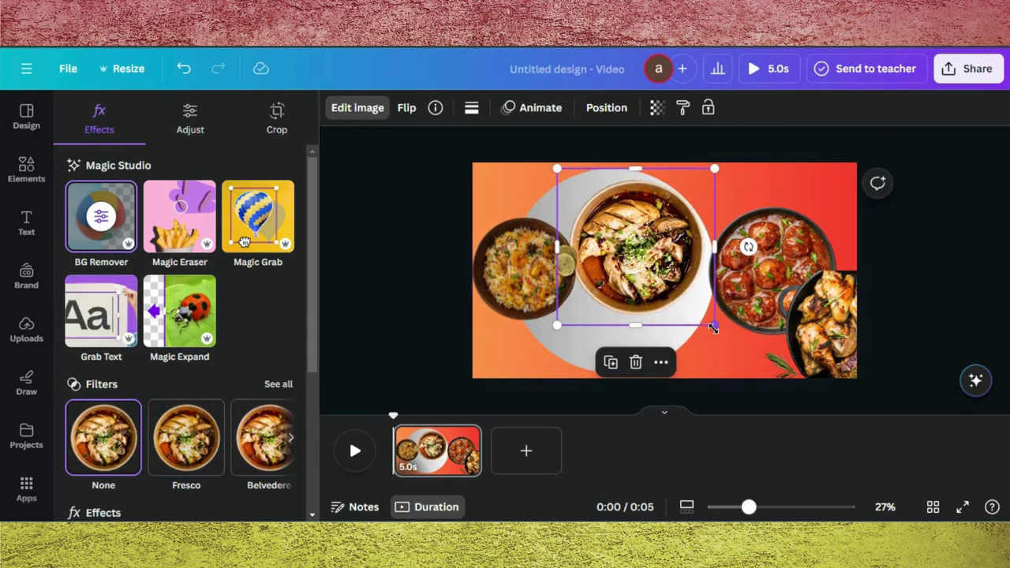
left_click_drag(714, 325, 682, 294)
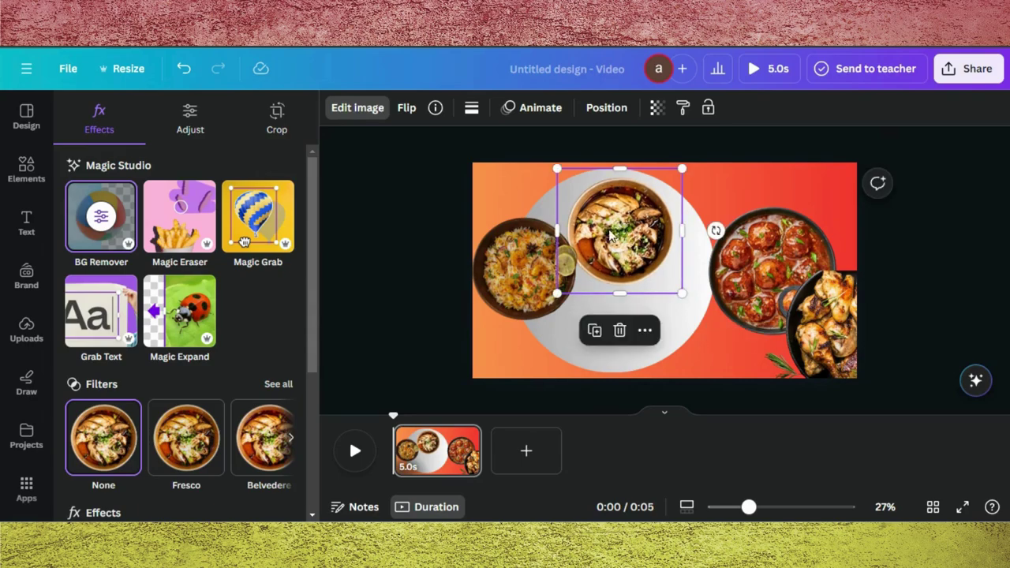
left_click_drag(610, 234, 609, 183)
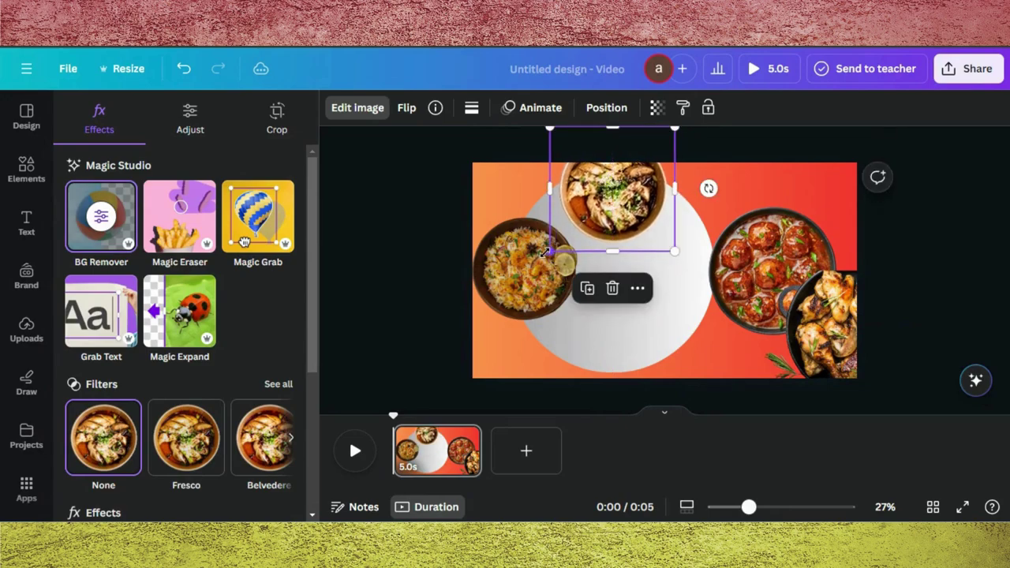
Shrink the meatball dish and place it on the circle's right edge, level with the rice pan.
left_click(771, 259)
left_click_drag(694, 184, 727, 215)
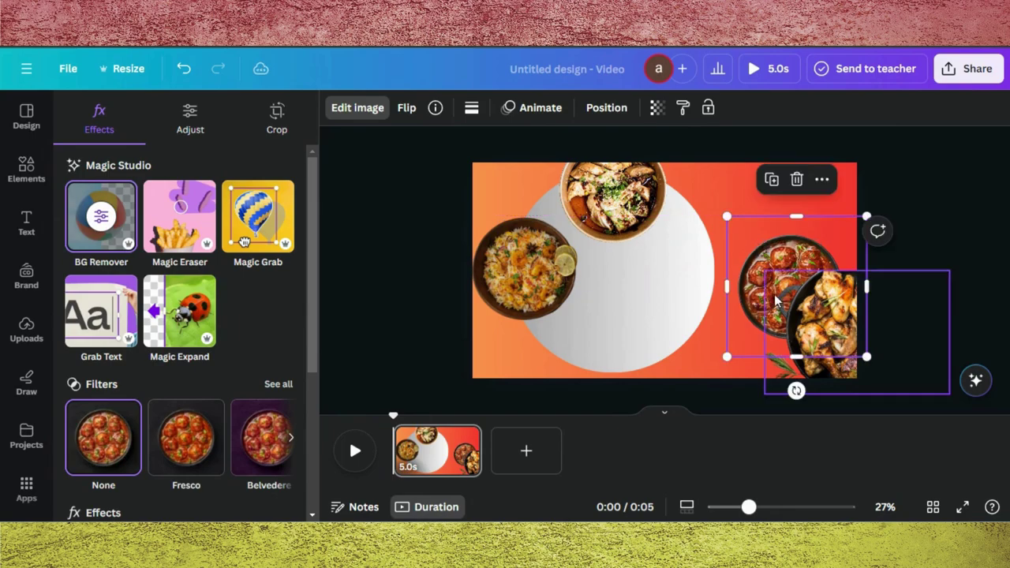
left_click_drag(752, 290, 659, 271)
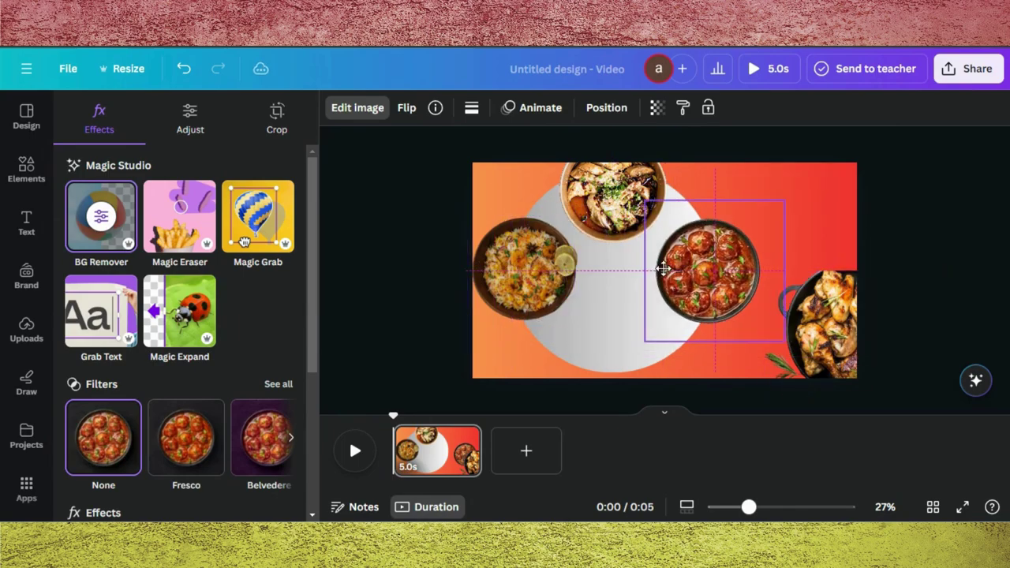
Place the fourth dish on the circle's bottom edge, using the pasta bowl photo in place of the roasted chicken.
left_click_drag(821, 324, 622, 346)
left_click(801, 202)
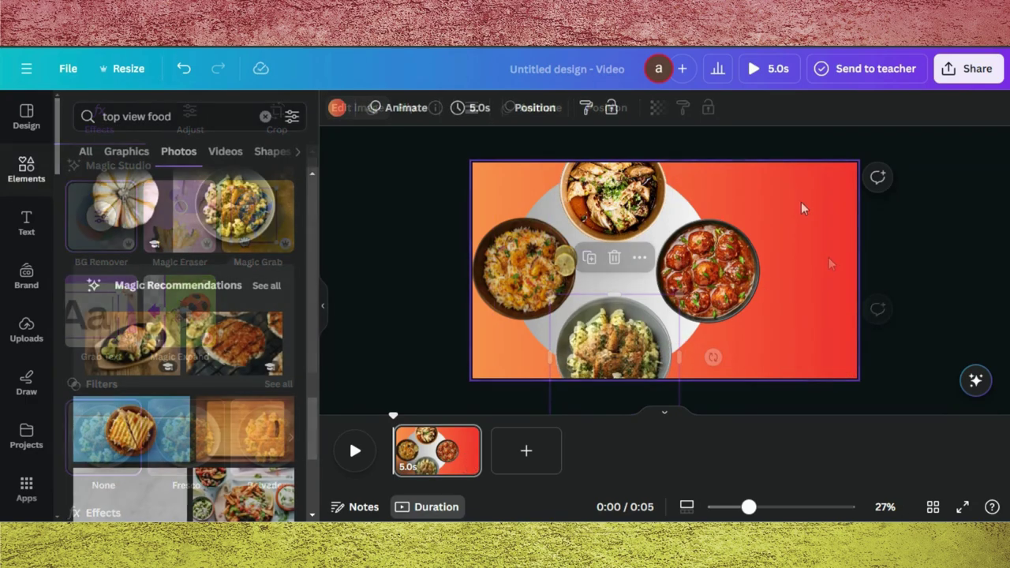
Group the circle with its four dishes and move the group over the page's left edge so roughly its right half shows.
left_click_drag(818, 168, 513, 373)
left_click(588, 164)
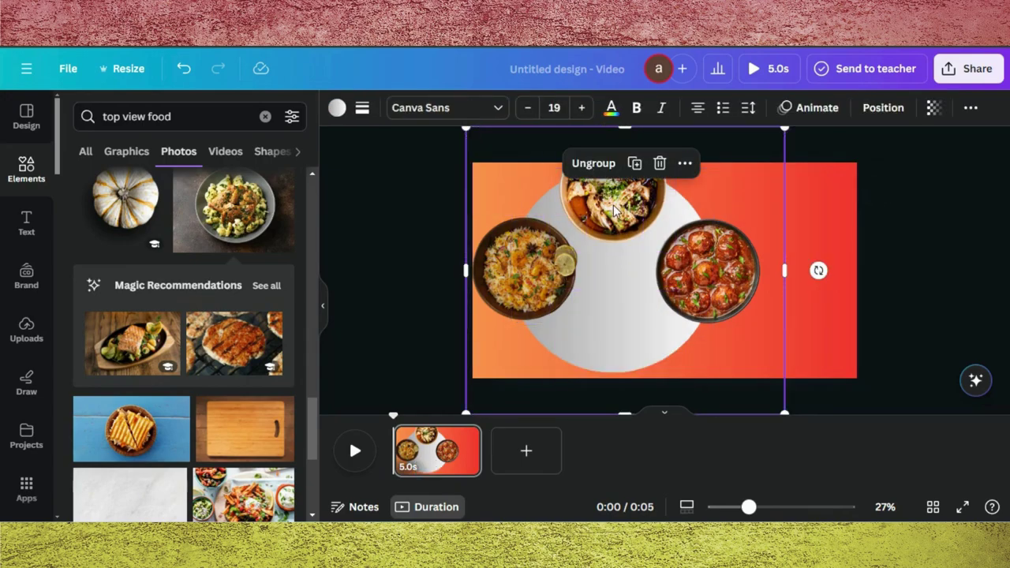
left_click_drag(600, 269, 447, 273)
left_click(664, 316)
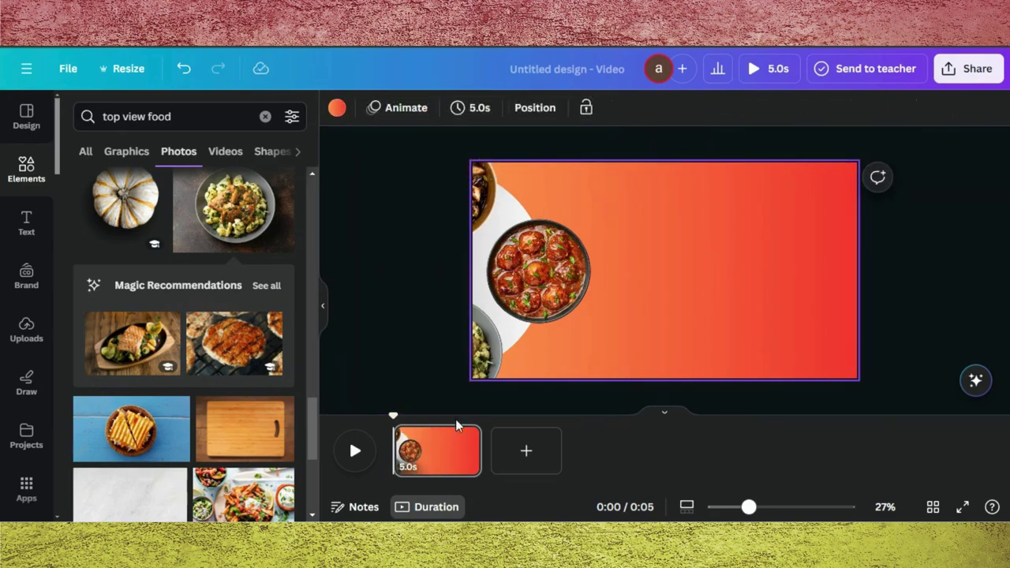
Duplicate the first page and rotate the copy's dish group by -90° to bring the pasta bowl to the circle's right side.
left_click(466, 439)
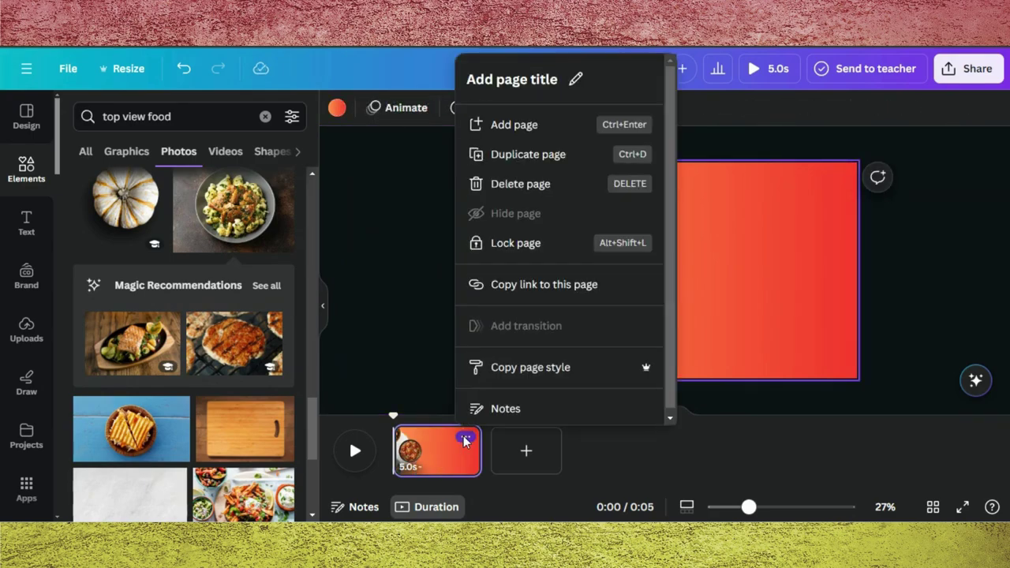
left_click(551, 156)
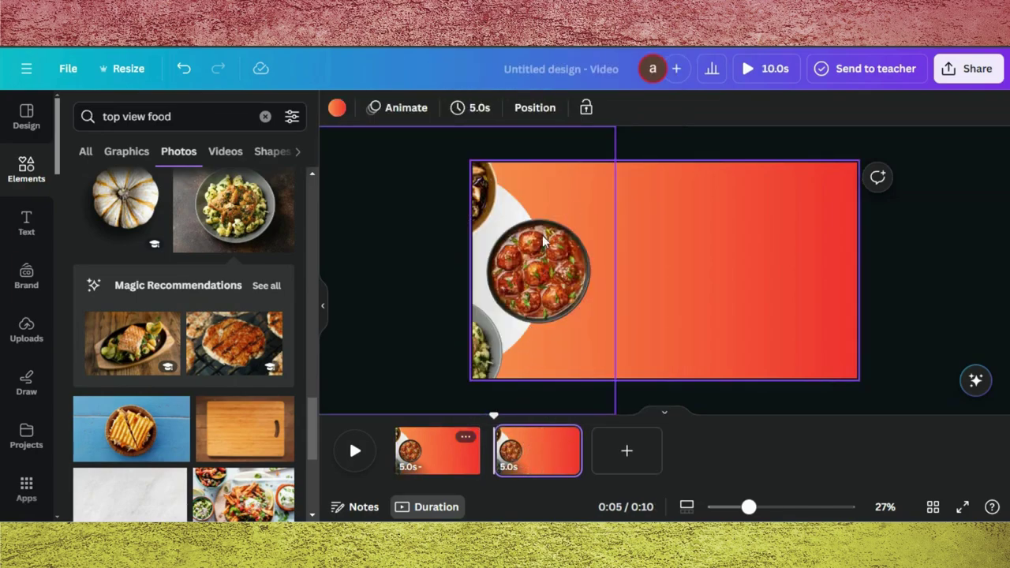
left_click(529, 272)
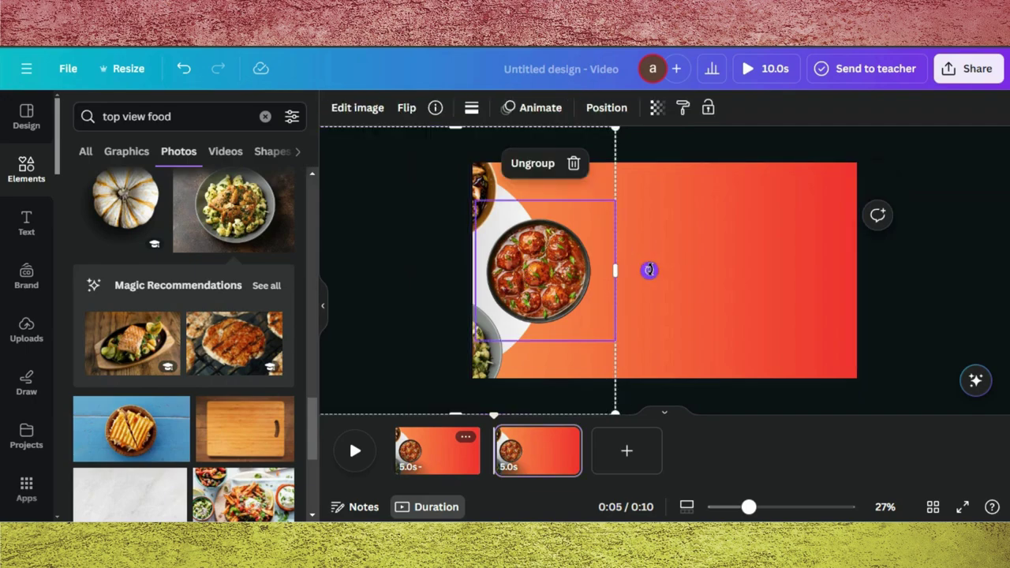
left_click_drag(652, 239, 450, 151)
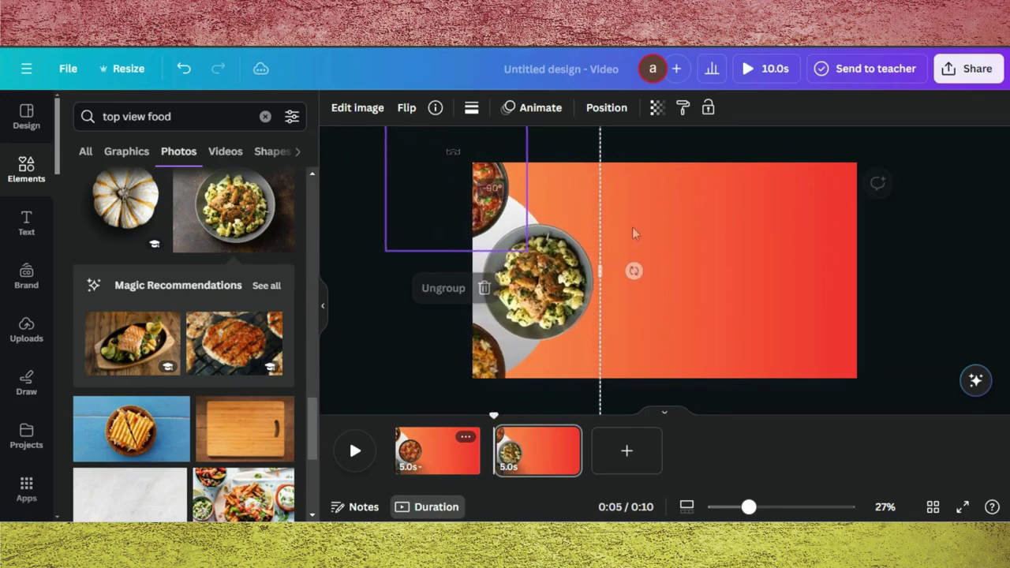
Duplicate the second page and rotate the copy's dish group another quarter turn counterclockwise, bringing the rice pan to the circle's right side.
left_click(566, 437)
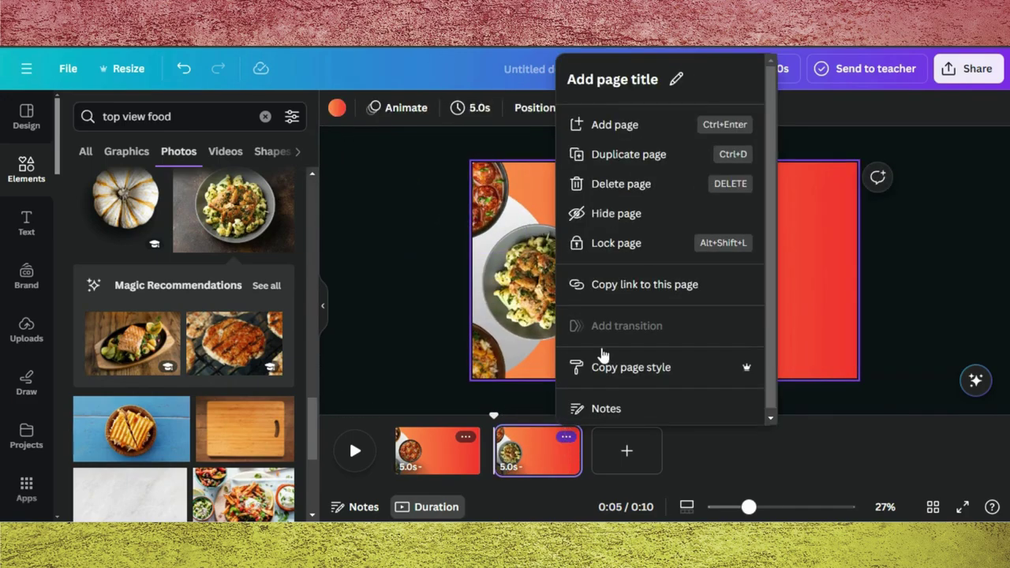
left_click(629, 157)
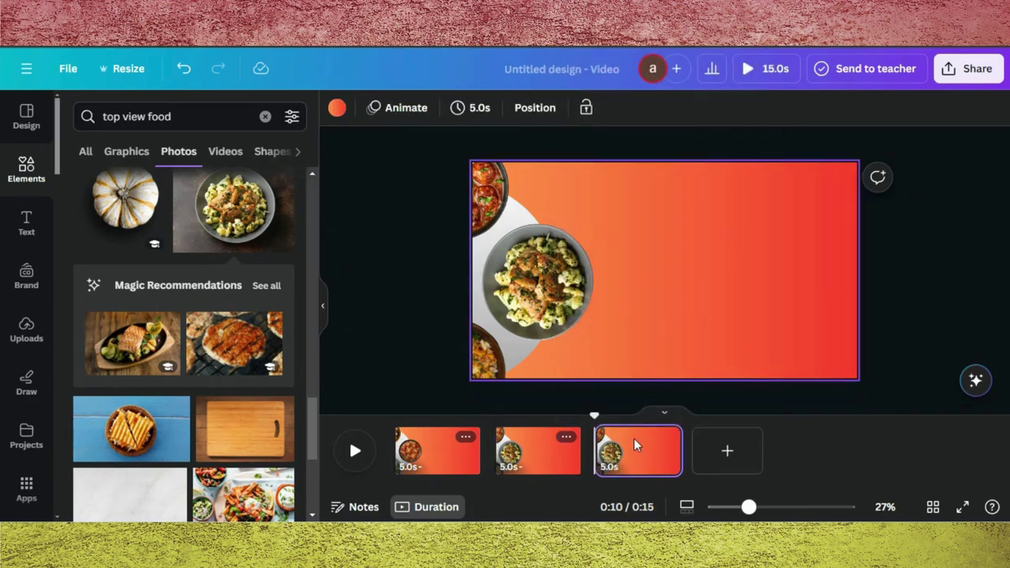
left_click(633, 446)
left_click(544, 280)
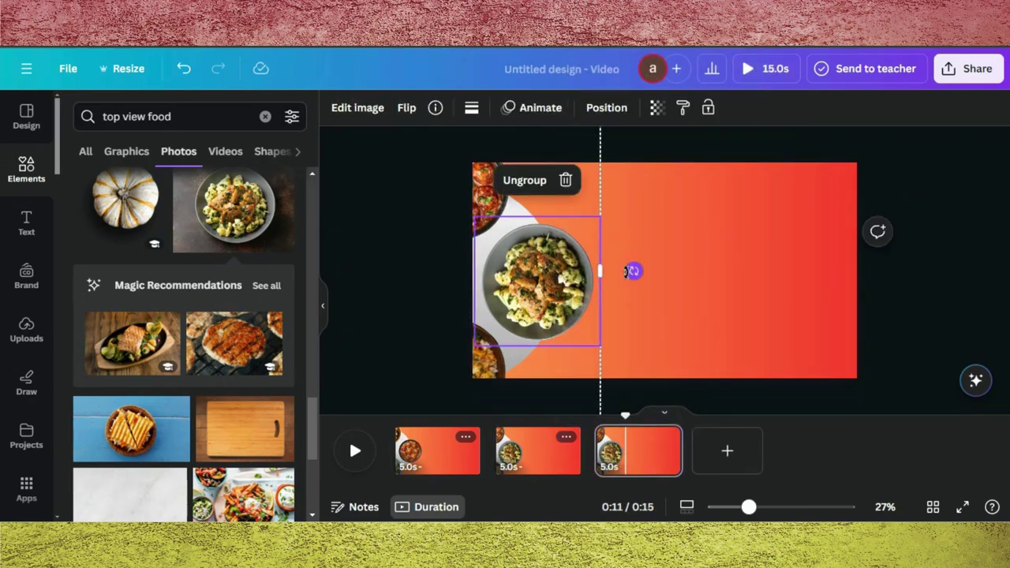
left_click_drag(634, 271, 456, 166)
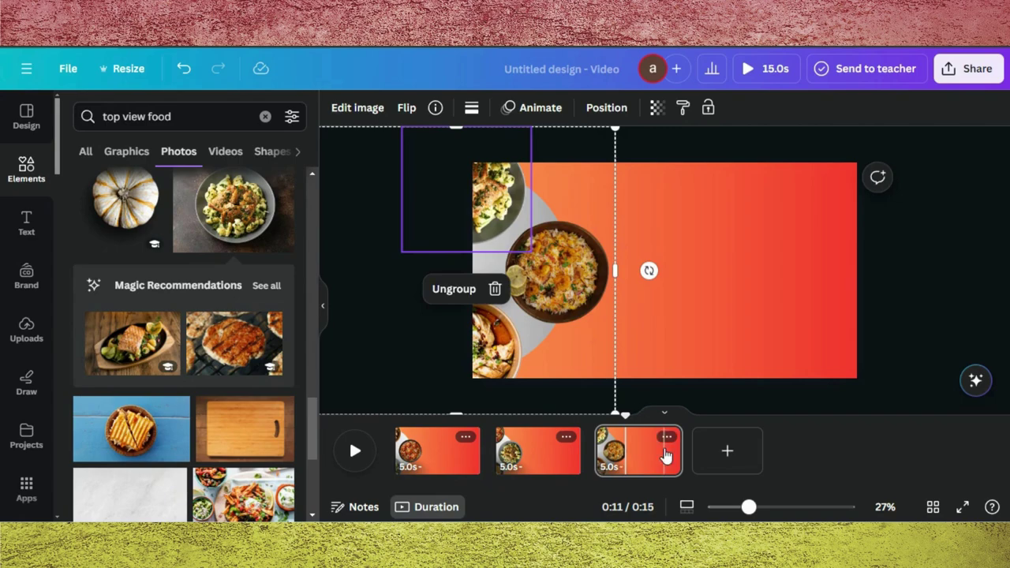
Duplicate the third page and rotate the copy's dish group a quarter turn counterclockwise, bringing the chicken bowl to the circle's right side.
left_click(668, 441)
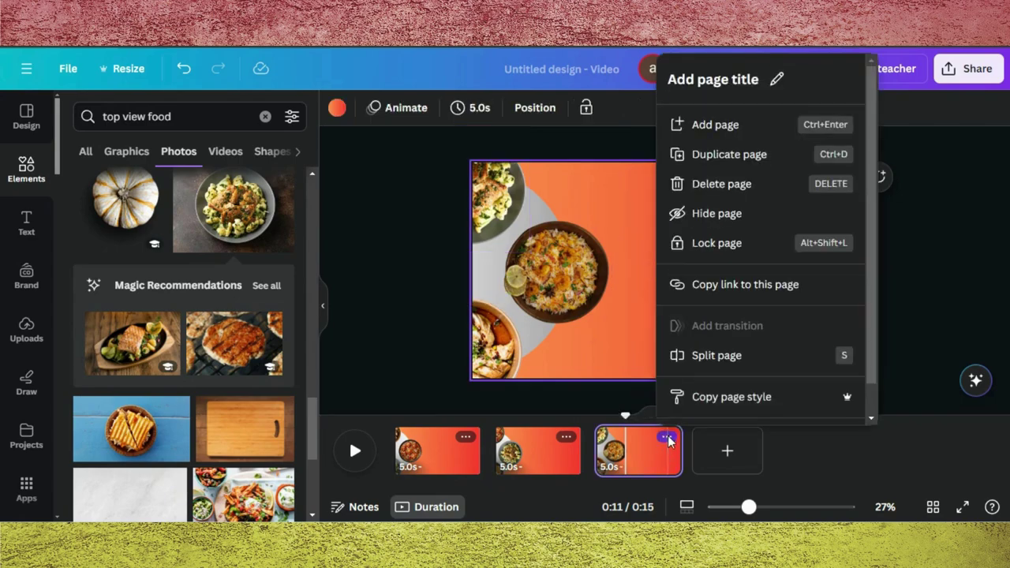
left_click(728, 166)
left_click(725, 450)
left_click(558, 273)
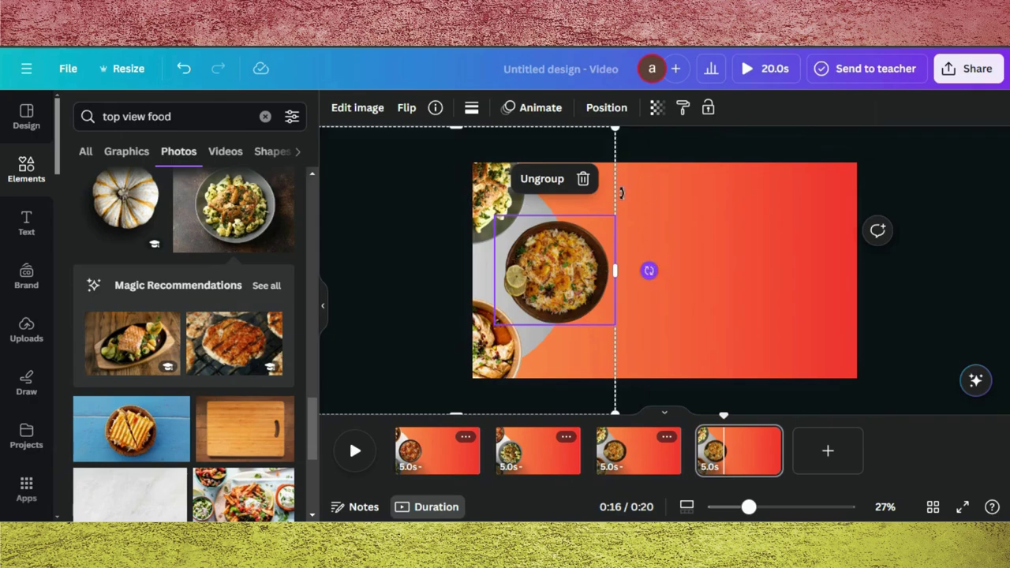
left_click_drag(648, 271, 449, 156)
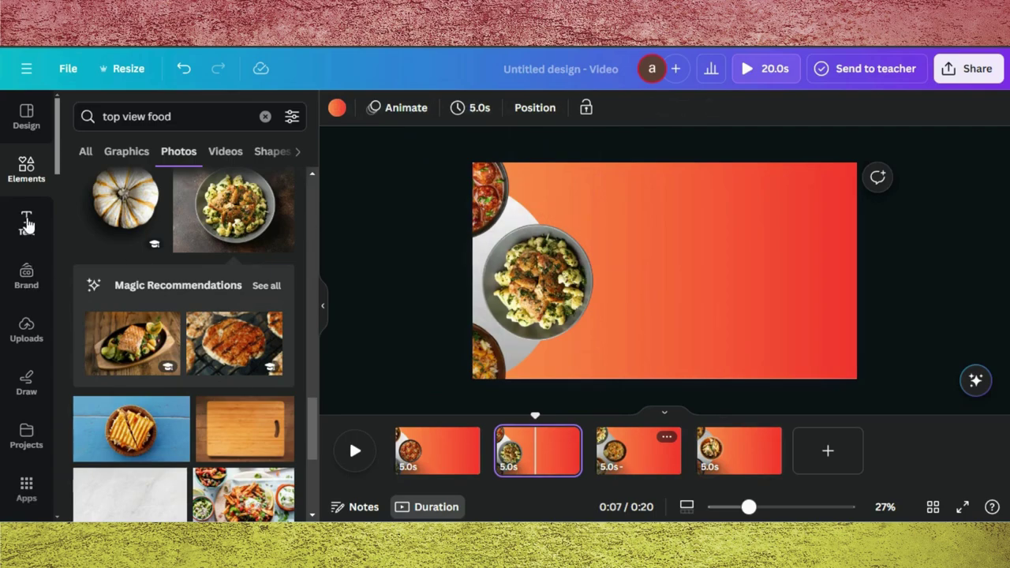
Add a "Tasty" heading to the second page and create copies of it reading "and" and "Healty".
left_click(26, 221)
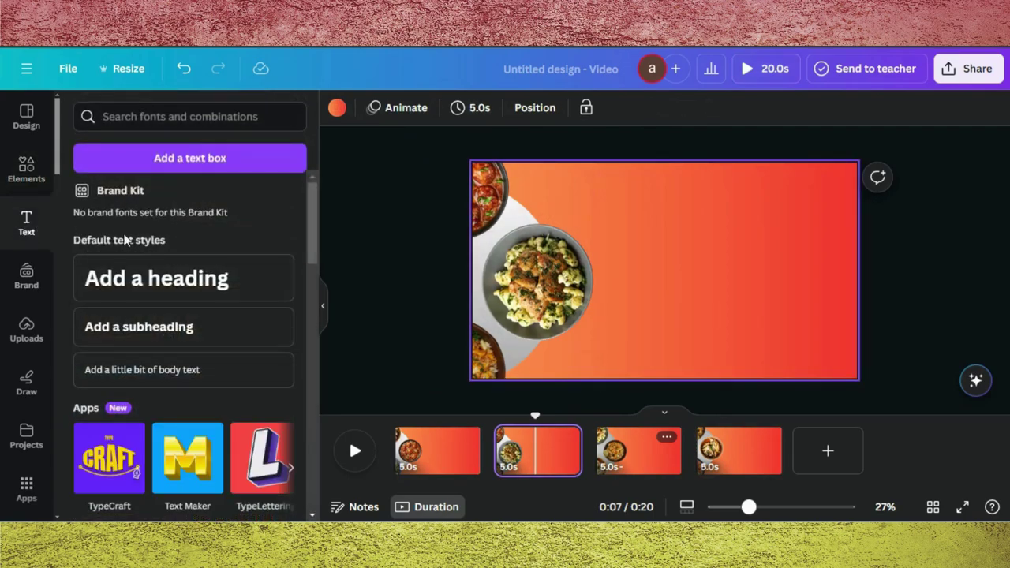
left_click(135, 279)
type("Tasty")
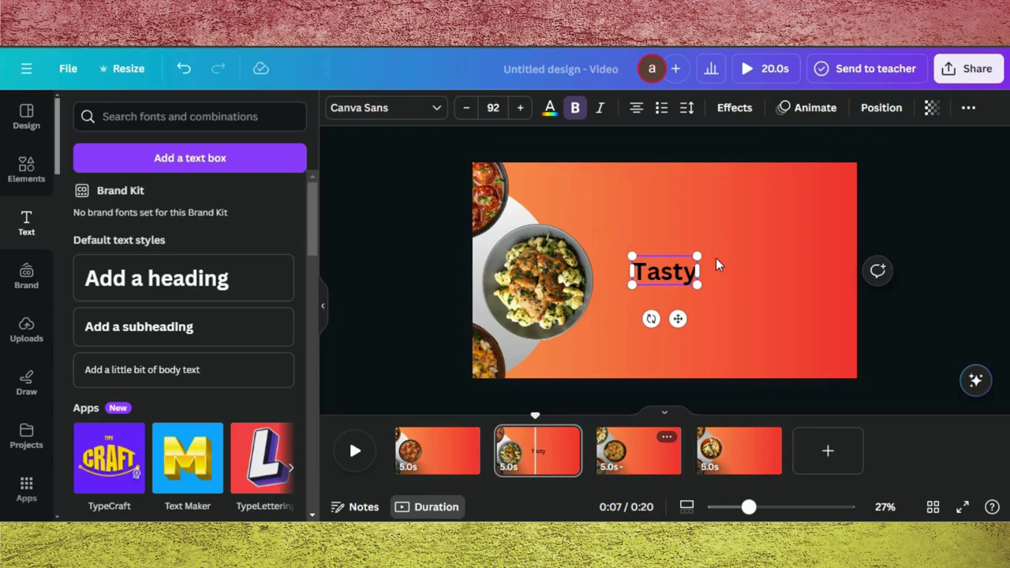
left_click(721, 295)
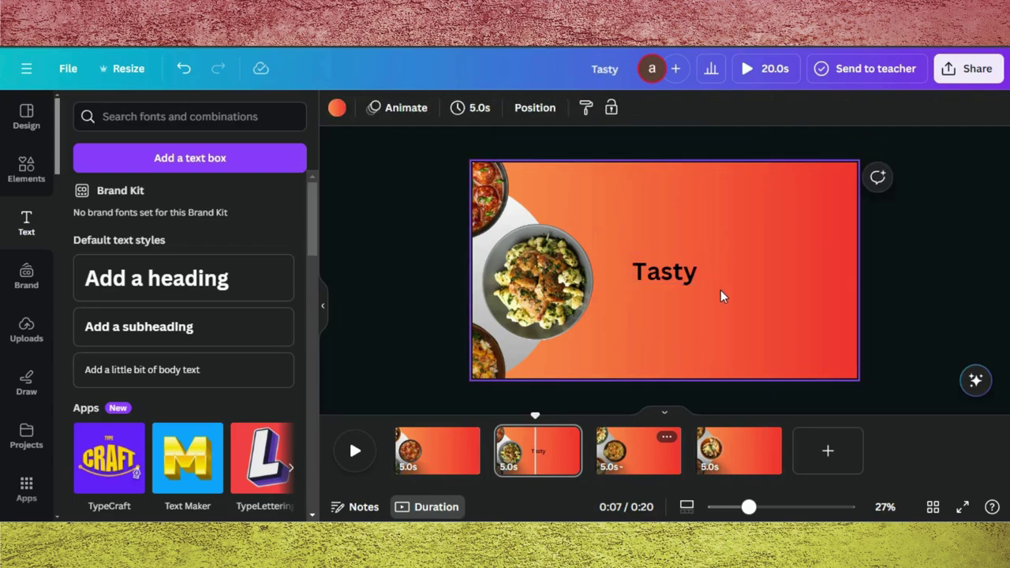
left_click(663, 272)
left_click(639, 220)
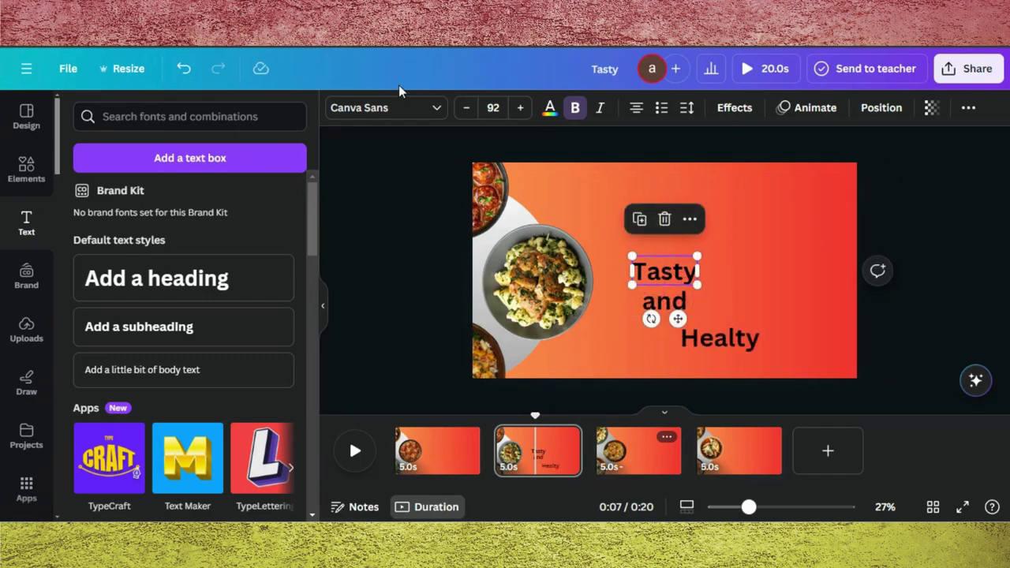
Set the "Tasty" heading in the TAN Jambore font and in uppercase.
left_click(434, 107)
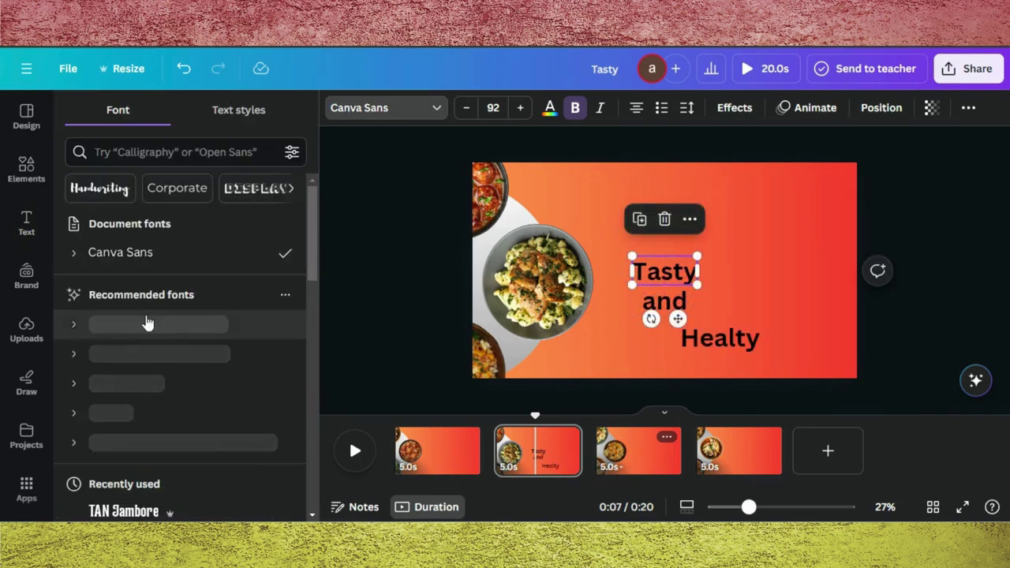
left_click(161, 513)
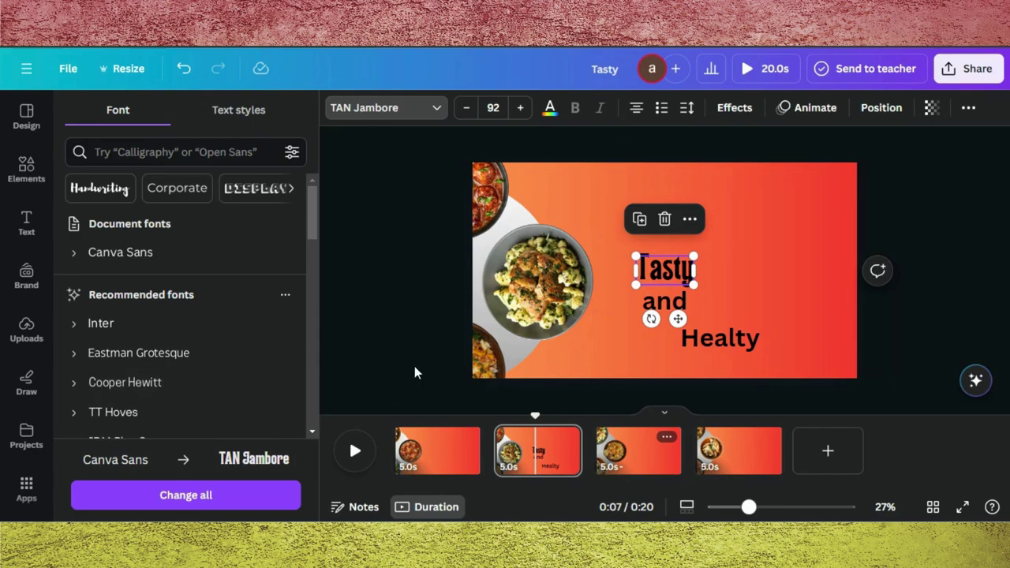
left_click(969, 109)
left_click(899, 145)
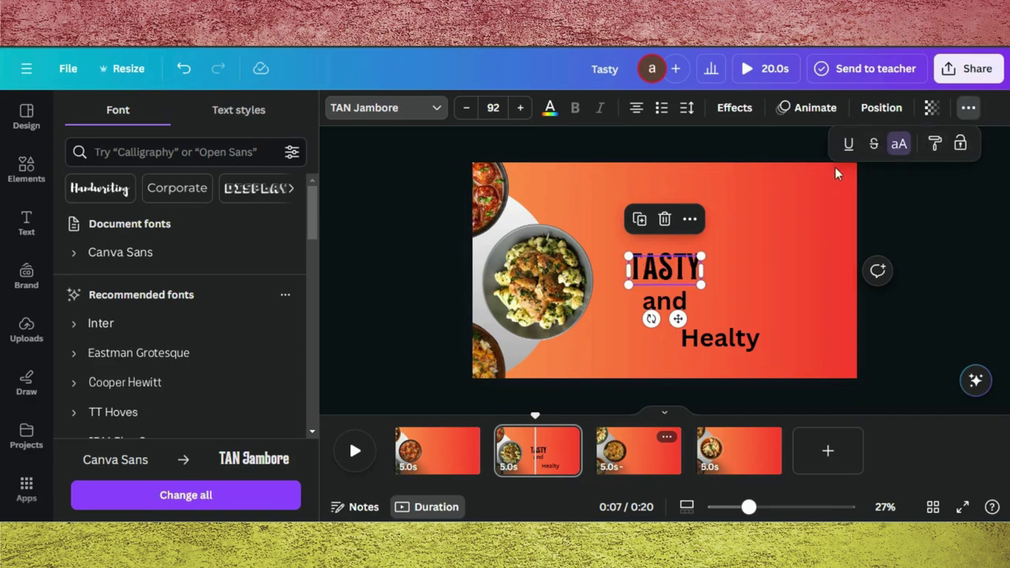
Copy the TASTY heading's text style onto the "and" and "Healty" headings.
left_click(932, 107)
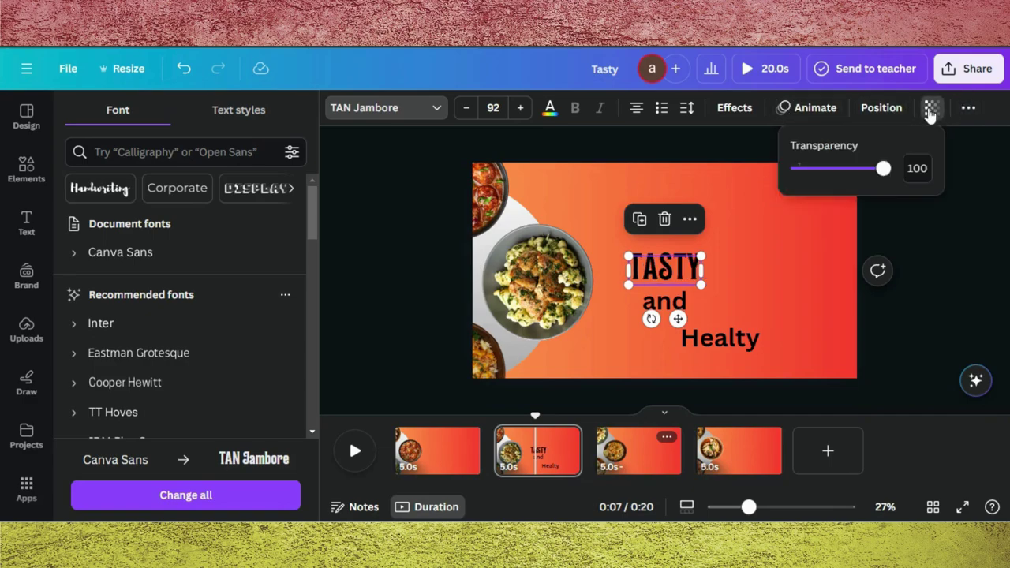
left_click(970, 120)
left_click(969, 117)
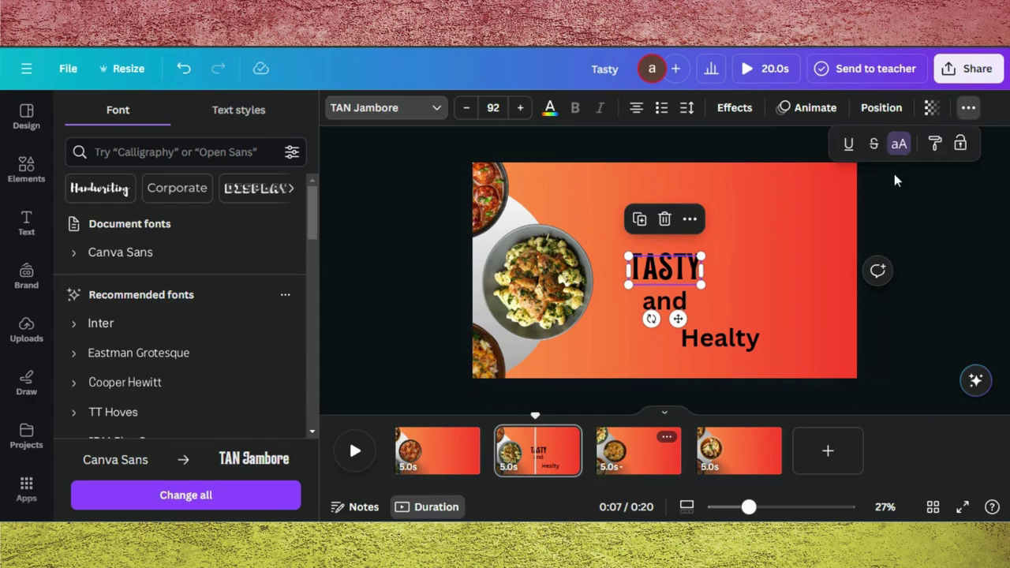
left_click(934, 143)
left_click(671, 303)
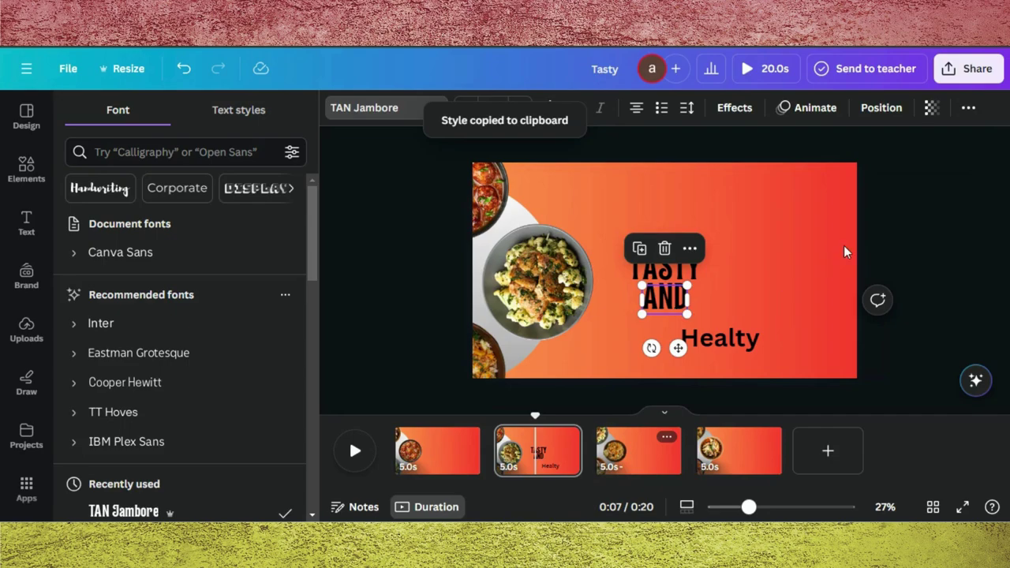
left_click(969, 108)
left_click(938, 147)
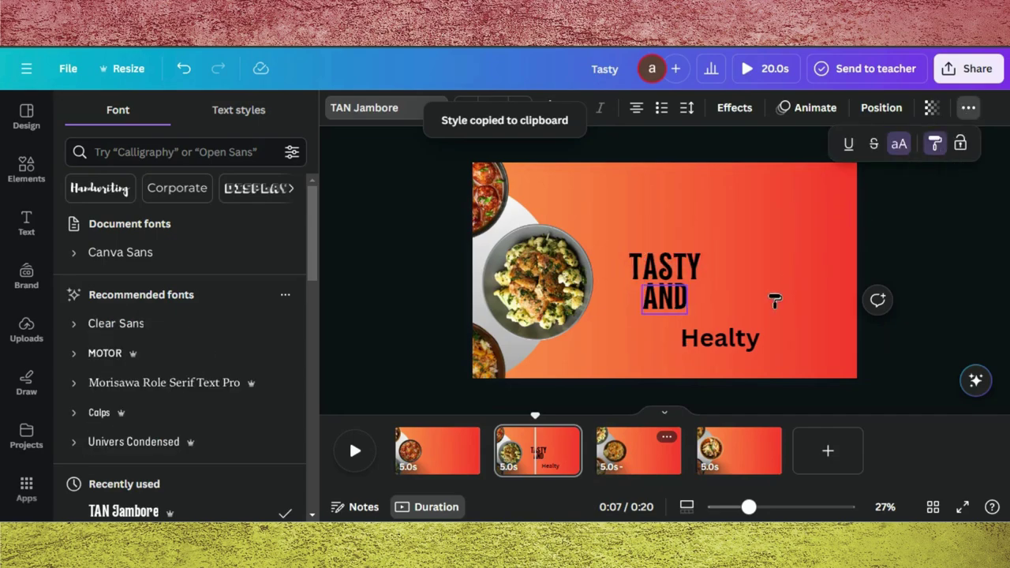
left_click(743, 342)
left_click(793, 259)
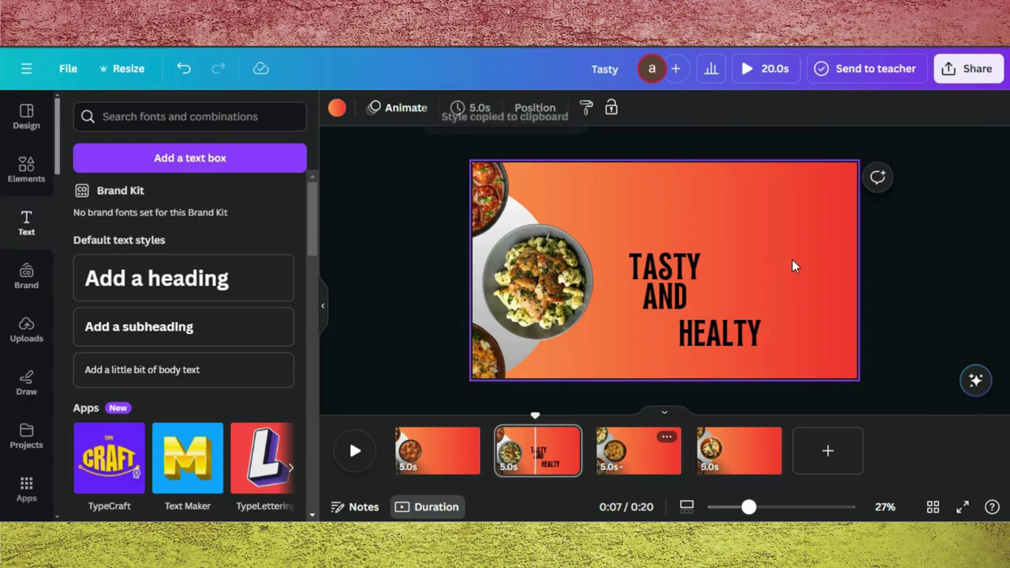
Colour TASTY cream and HEALTY olive green, enlarge both with a shadow effect, and place AND between them.
left_click(693, 286)
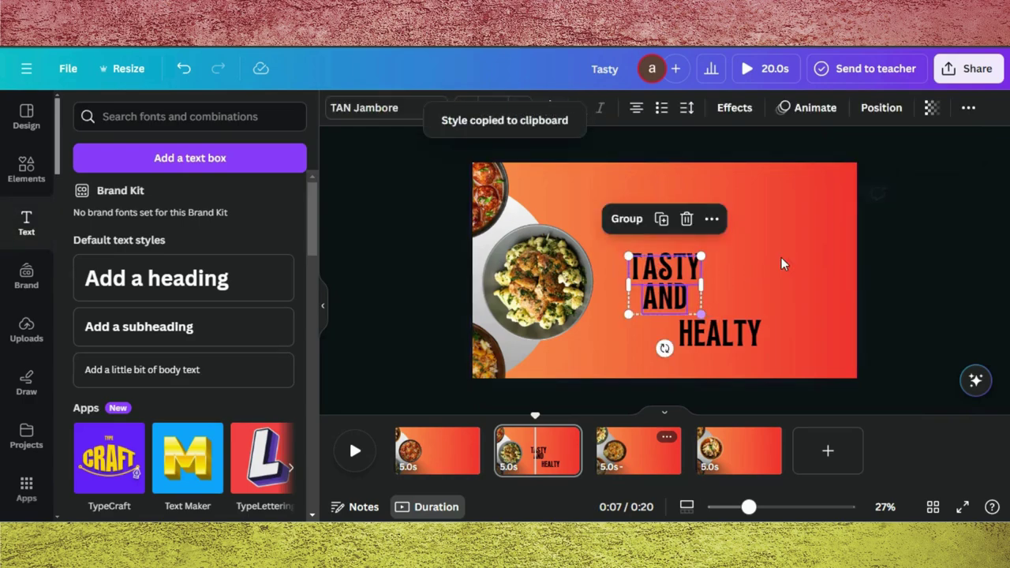
left_click(736, 263)
left_click(677, 267)
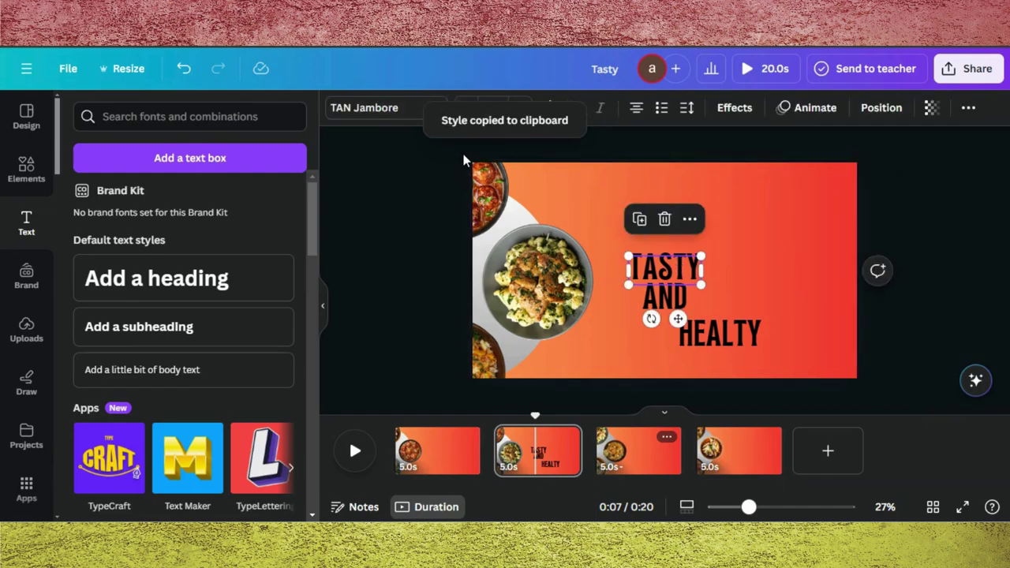
left_click(550, 107)
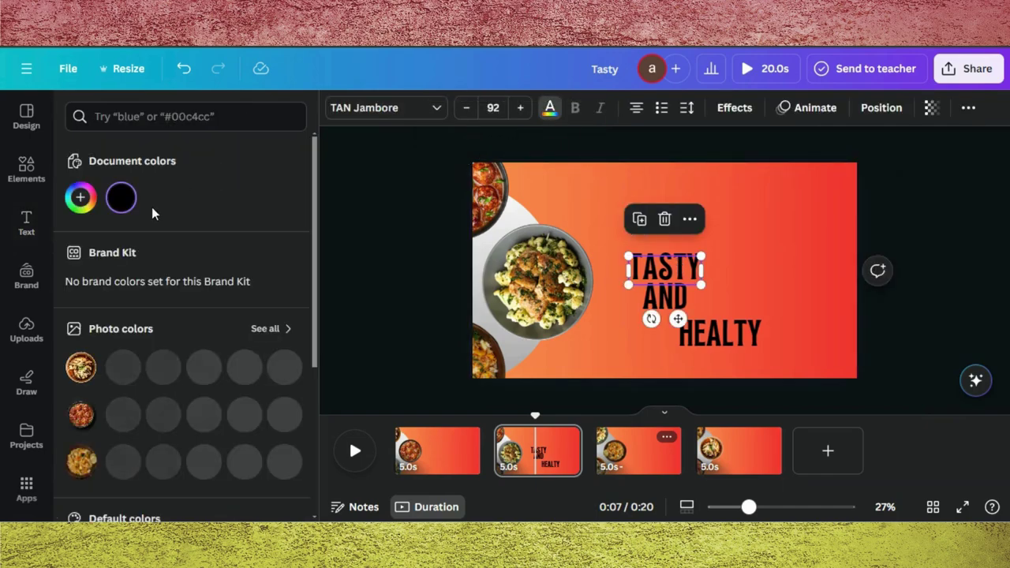
left_click(202, 365)
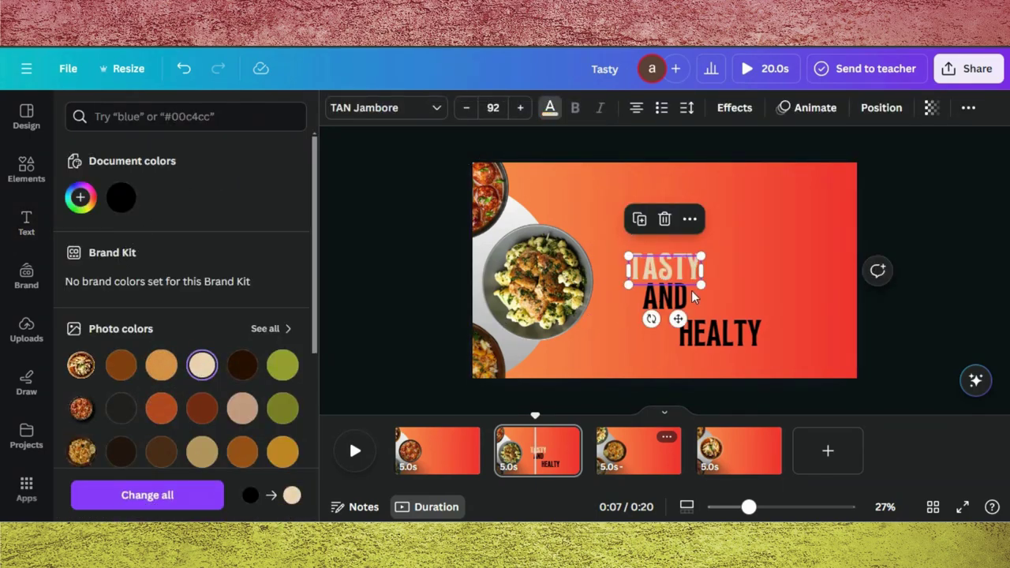
left_click(731, 333)
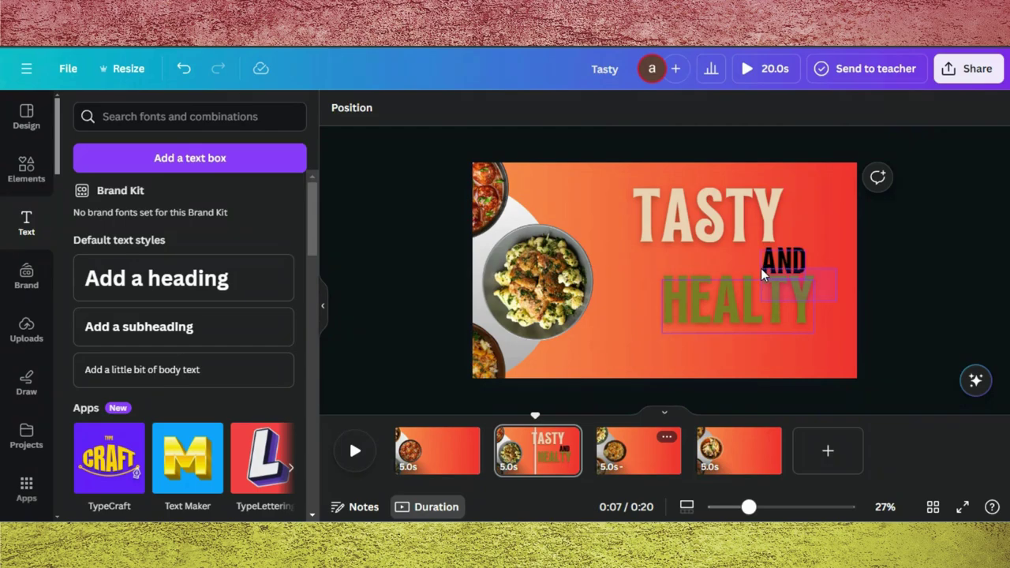
Move the AND and HEALTY texts from the second page to the third page.
left_click_drag(761, 269, 761, 268)
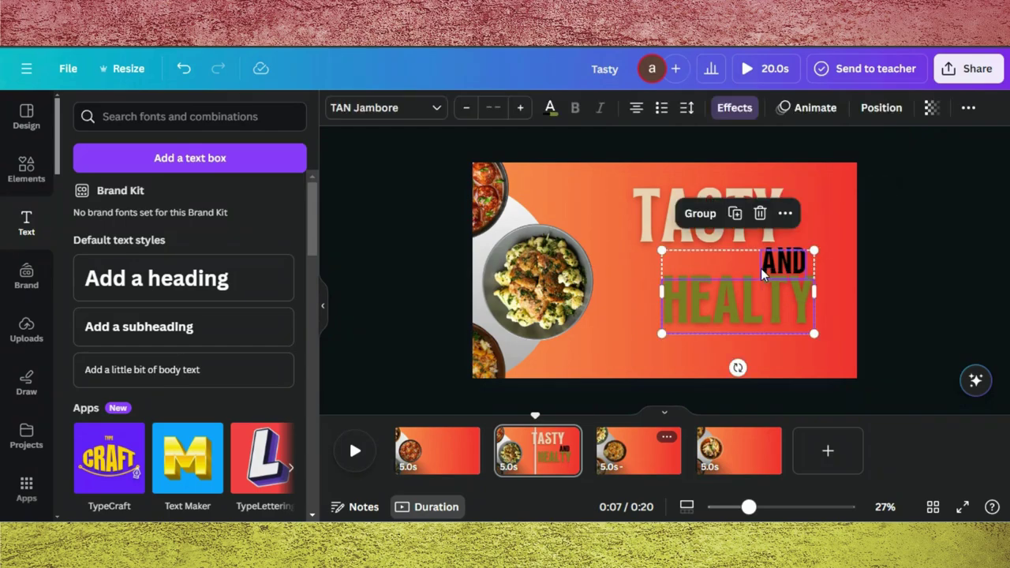
key("Delete")
left_click(655, 462)
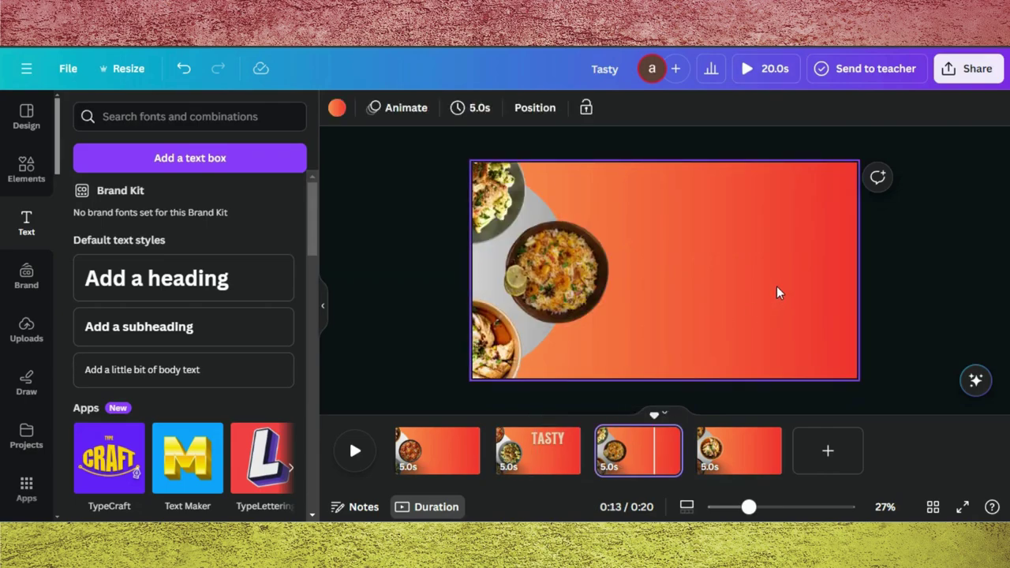
key("ctrl+z")
key("ctrl+z")
Apply the Shift writing animation to the TASTY heading on the second page.
left_click(731, 209)
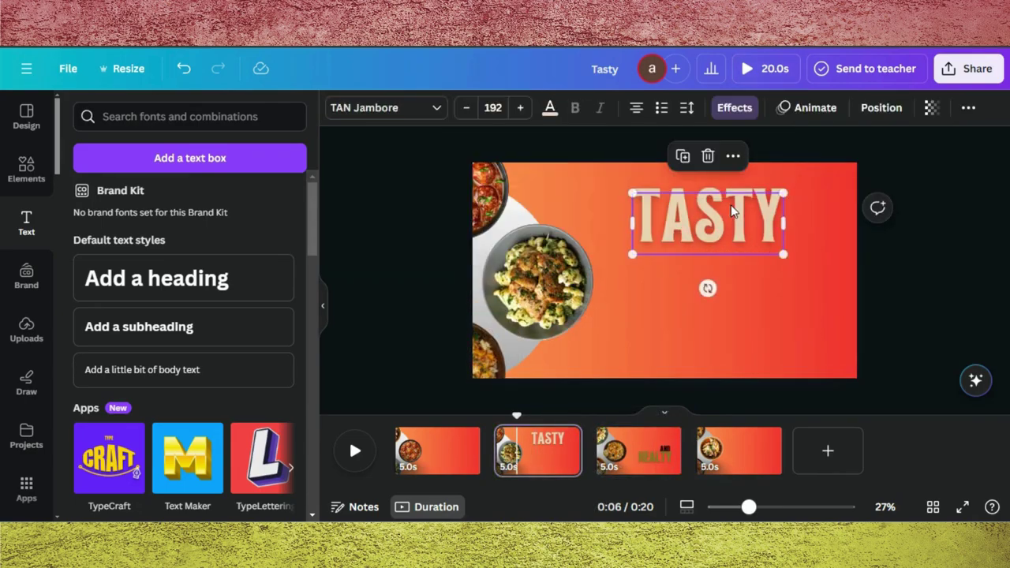
left_click(806, 107)
scroll(259, 338, "down", 5)
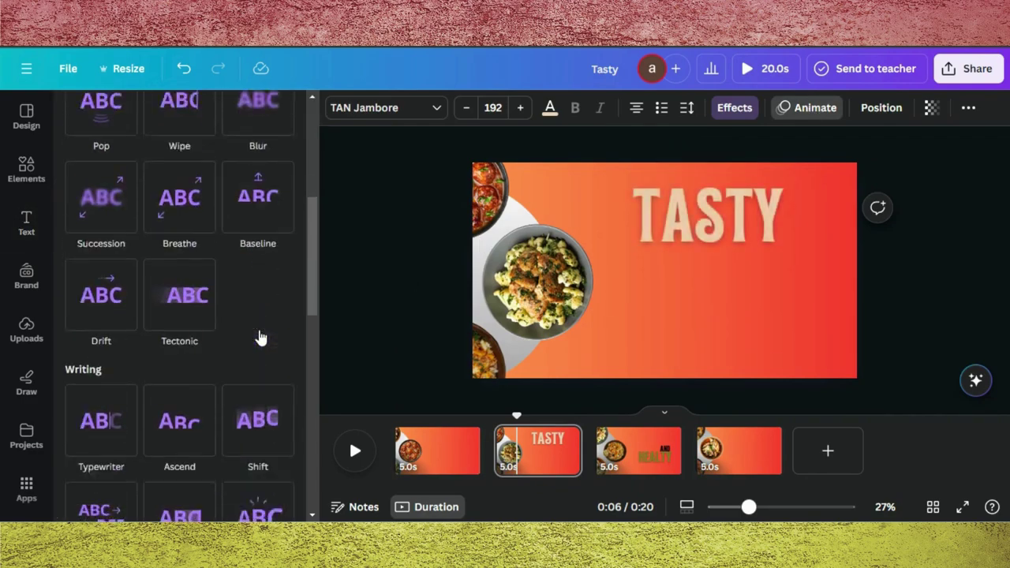
scroll(258, 338, "up", 4)
scroll(259, 337, "down", 10)
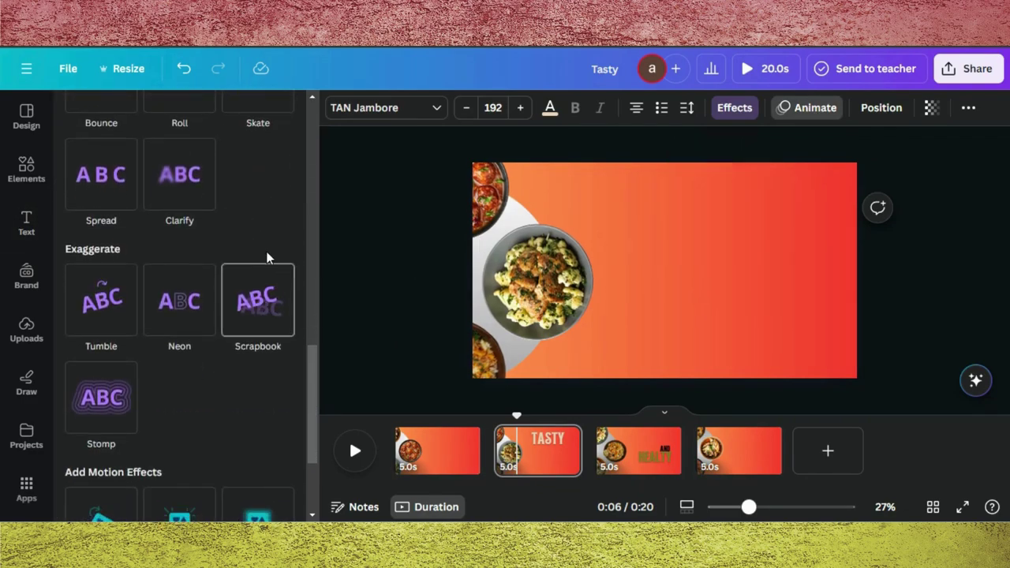
scroll(260, 234, "up", 3)
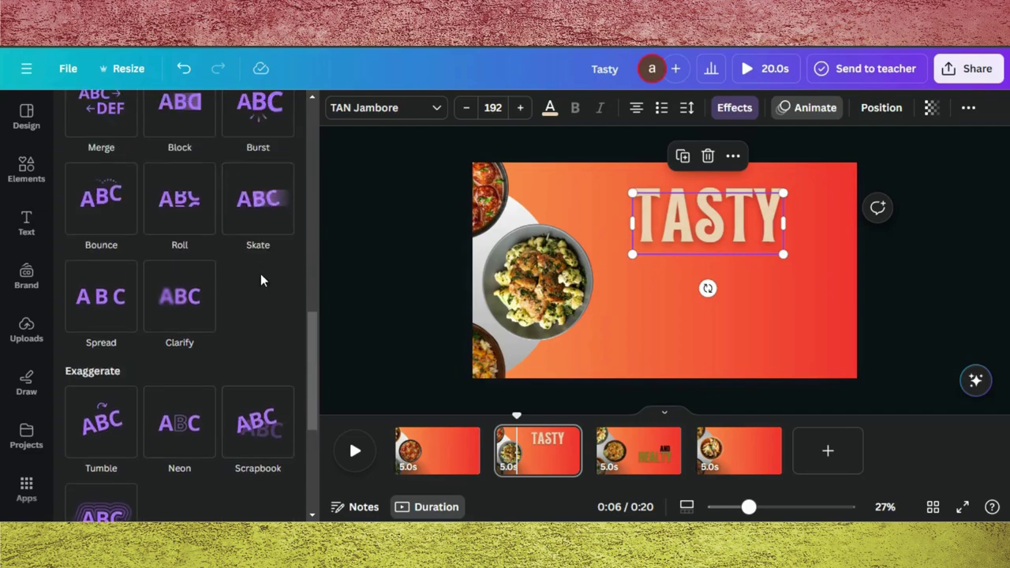
scroll(260, 274, "up", 8)
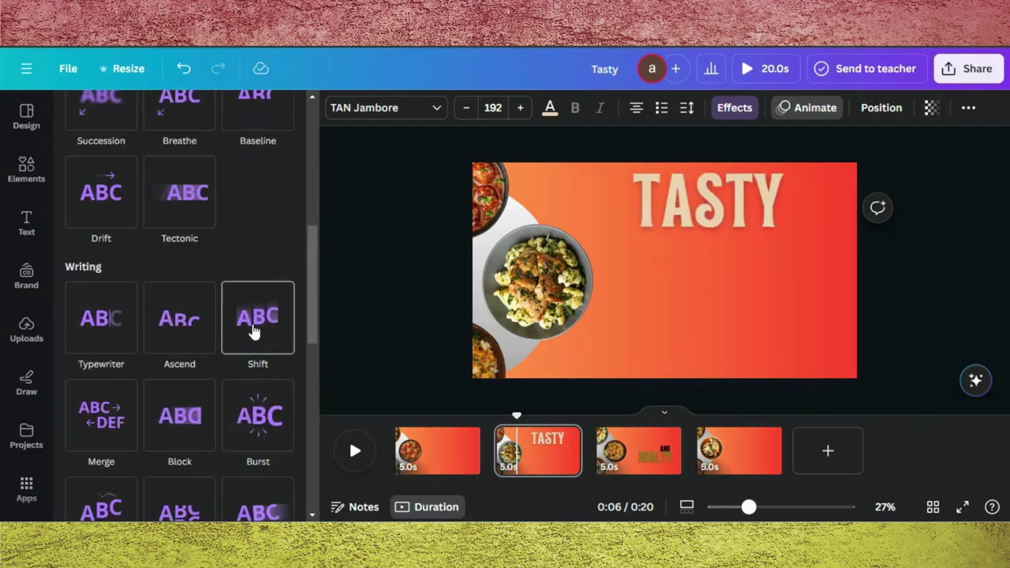
left_click(251, 334)
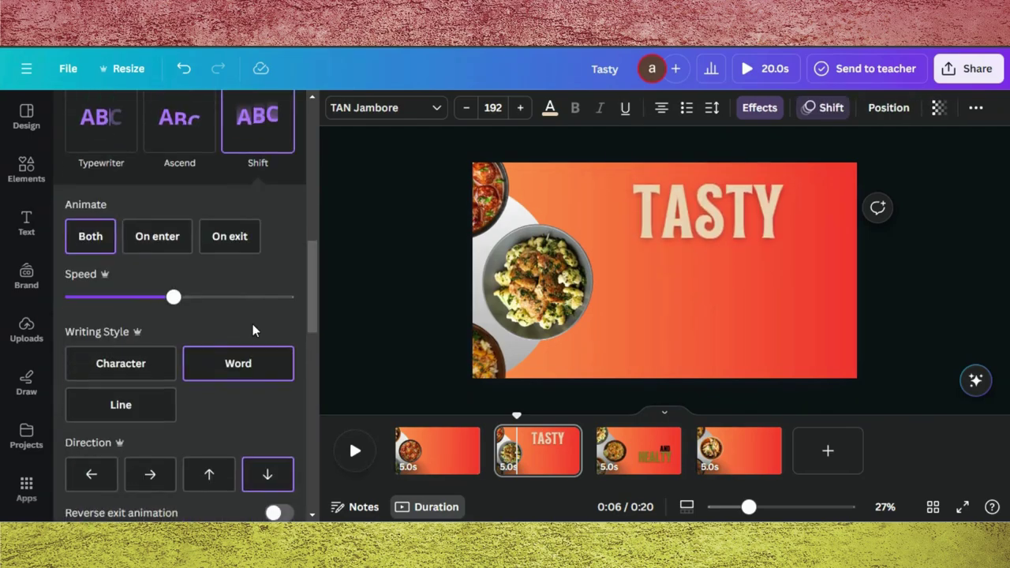
Set the TASTY heading's Shift animation to the Character writing style and slow down its speed.
left_click(128, 363)
left_click_drag(173, 297, 93, 300)
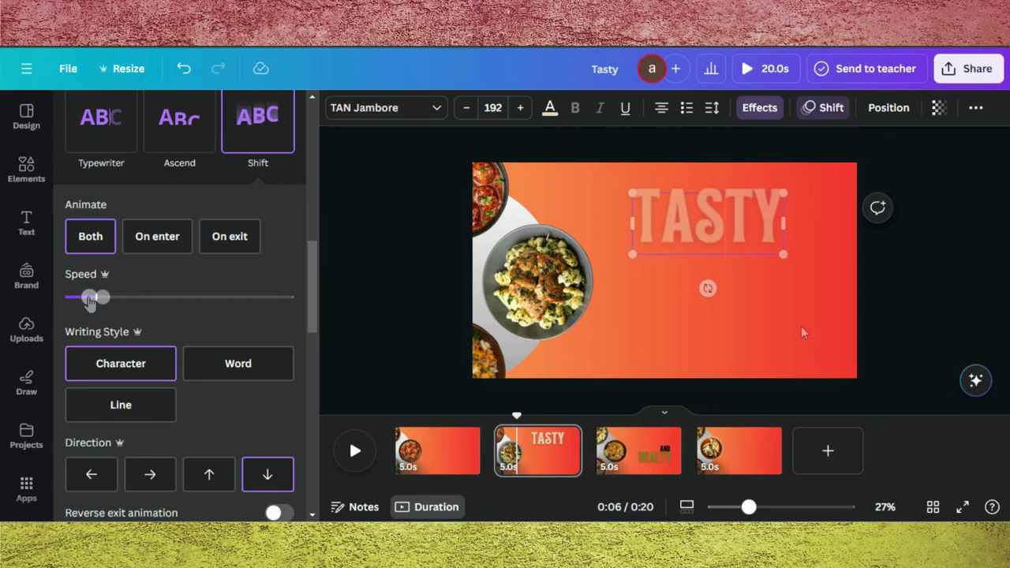
left_click(734, 368)
Apply the Shift animation to the AND and HEALTY texts on the third page, with a slower speed and upward direction.
left_click(641, 447)
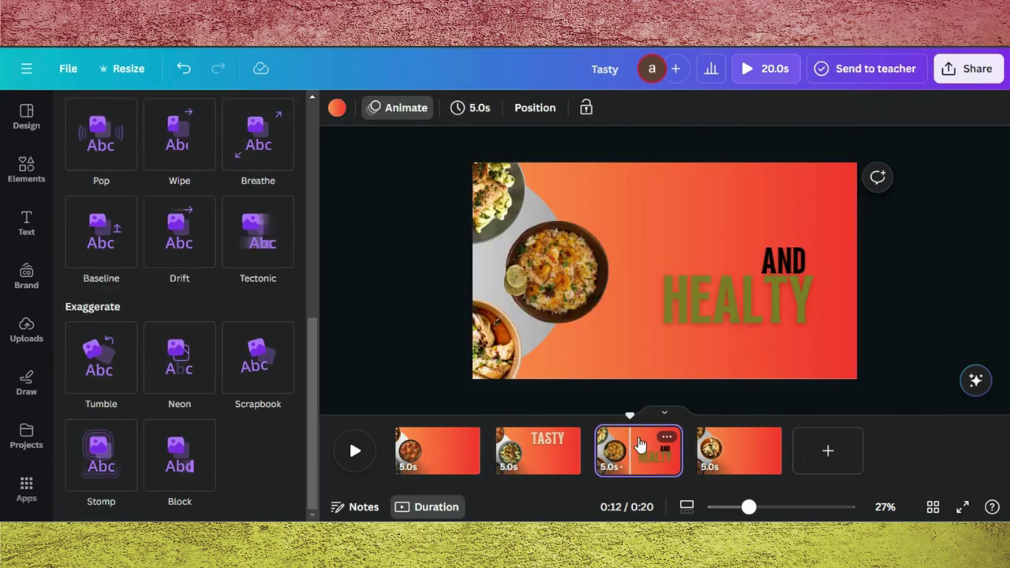
left_click(723, 298)
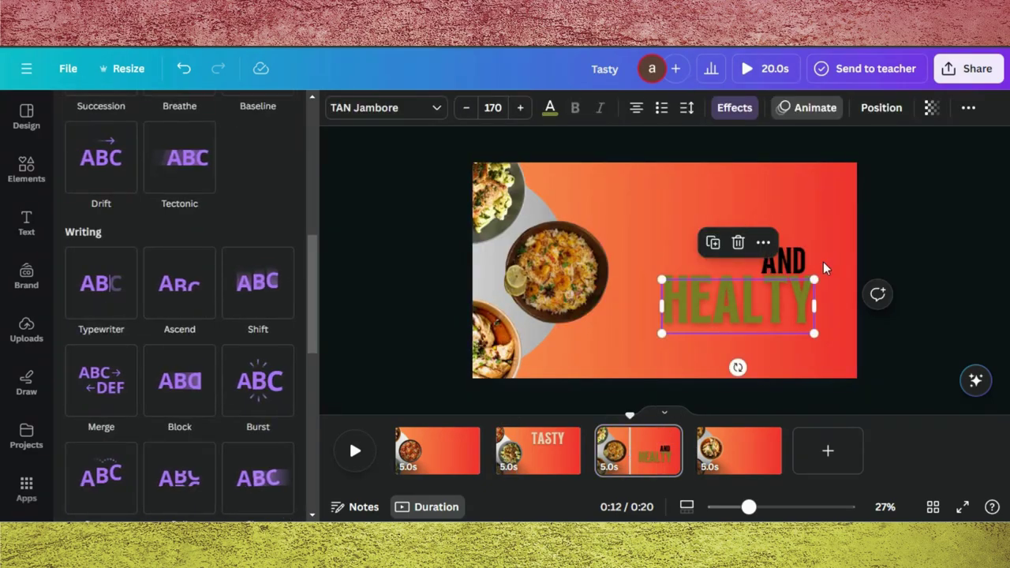
left_click(786, 262, "shift")
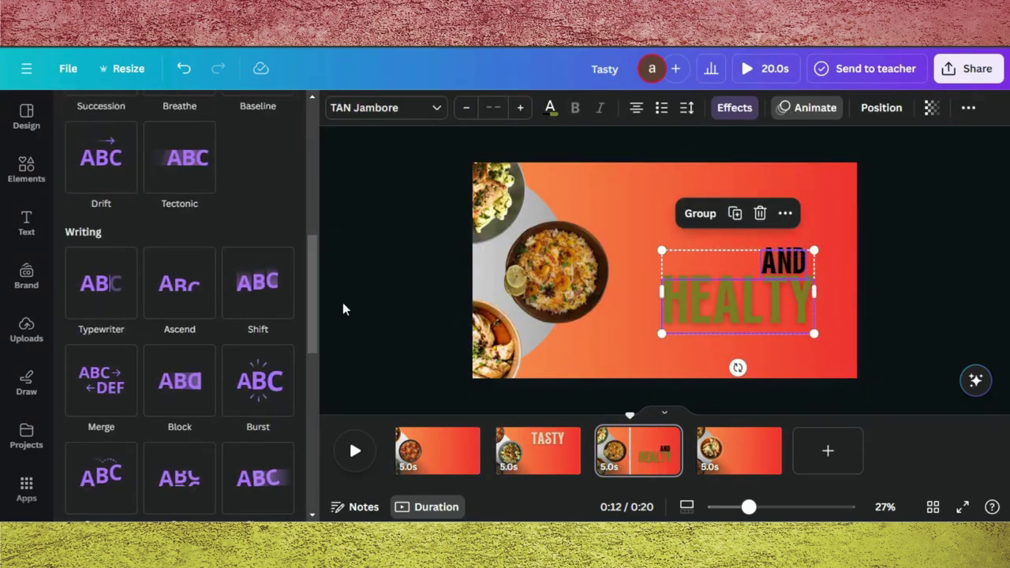
scroll(262, 324, "down", 3)
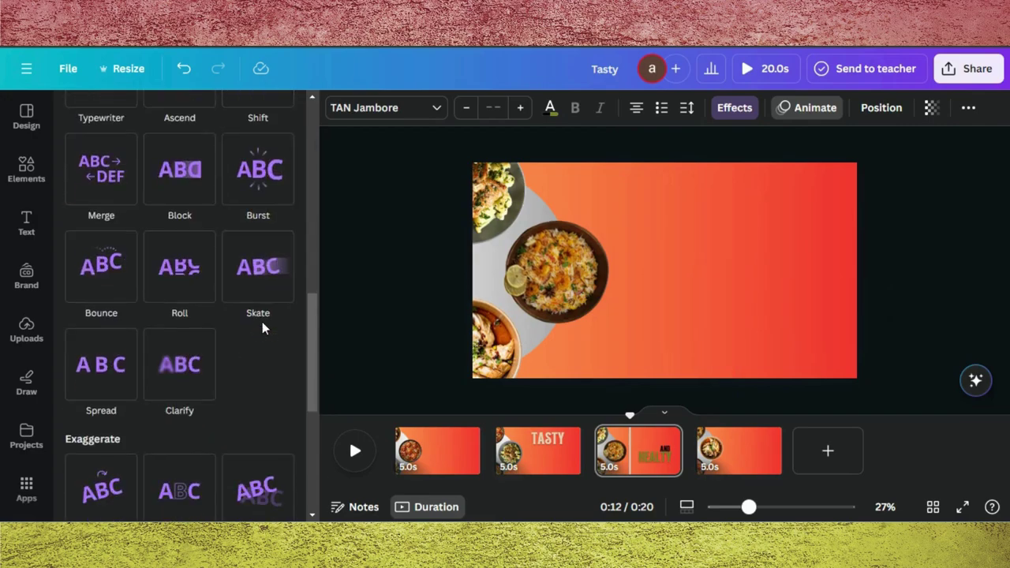
scroll(262, 322, "down", 2)
scroll(264, 327, "up", 5)
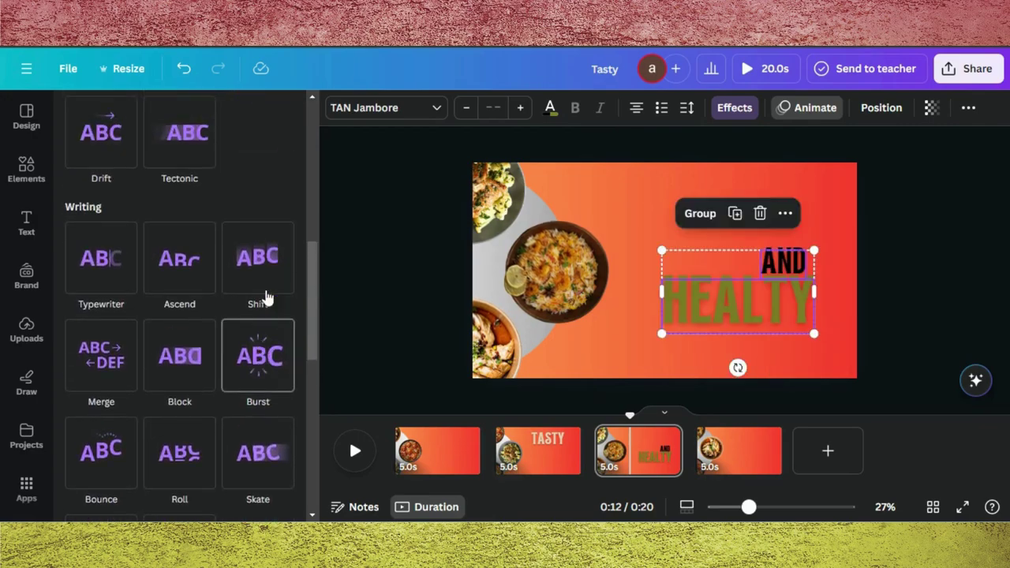
left_click(268, 272)
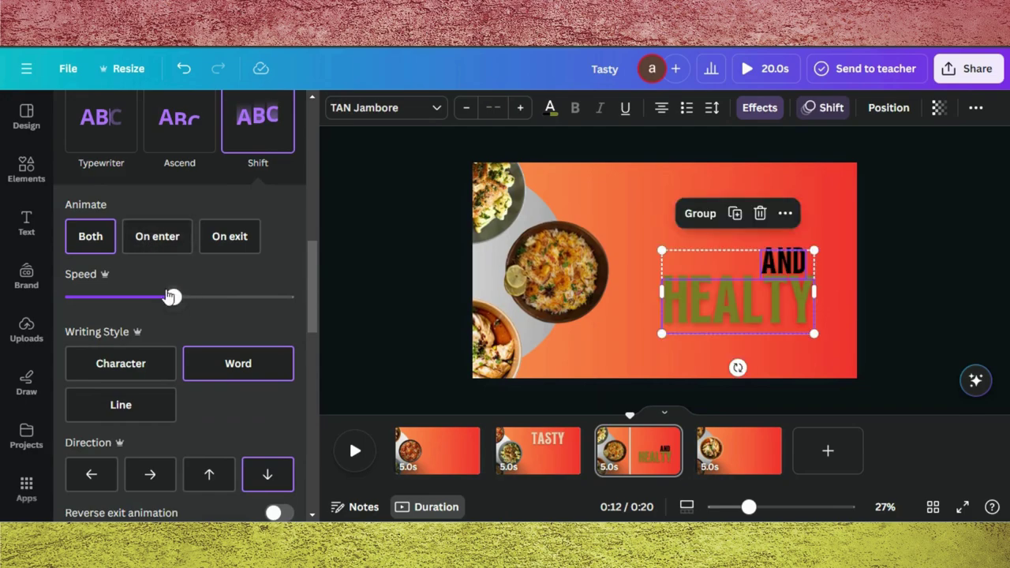
left_click_drag(172, 297, 99, 299)
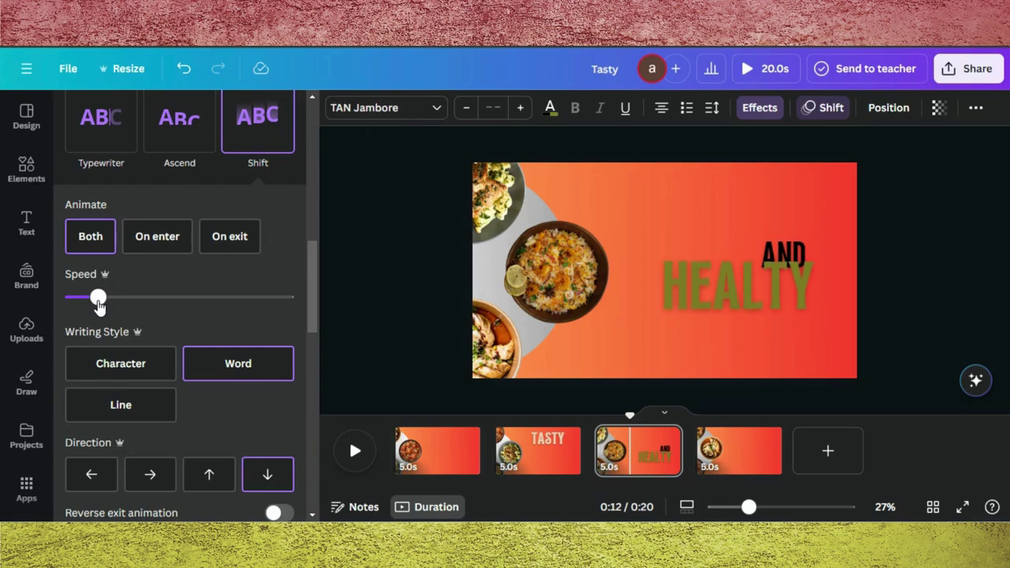
left_click(207, 476)
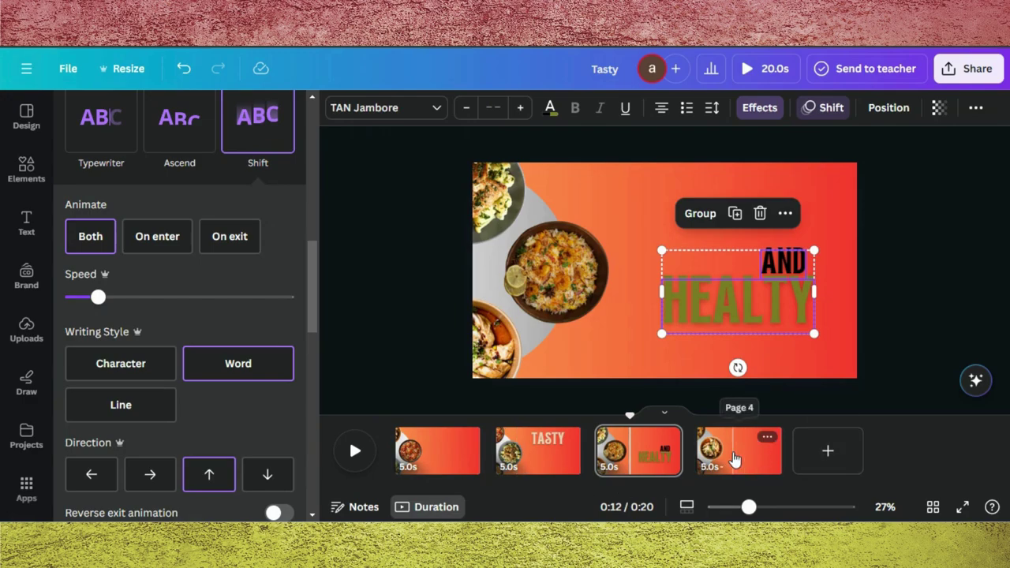
Copy the TASTY heading onto the fourth page, change its text to "tasteit" and enlarge it to size 217.
left_click(733, 456)
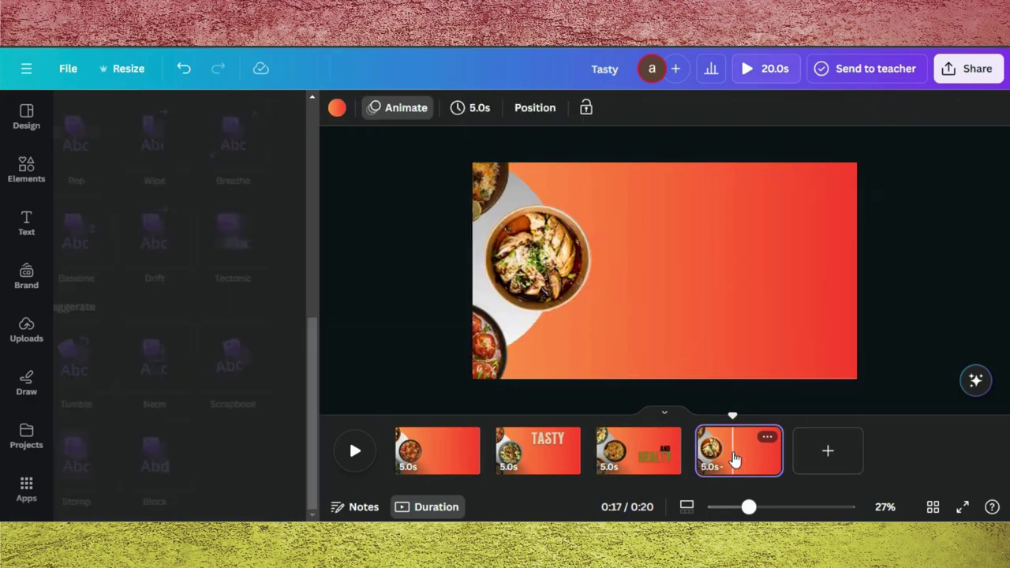
left_click(552, 457)
left_click(719, 213)
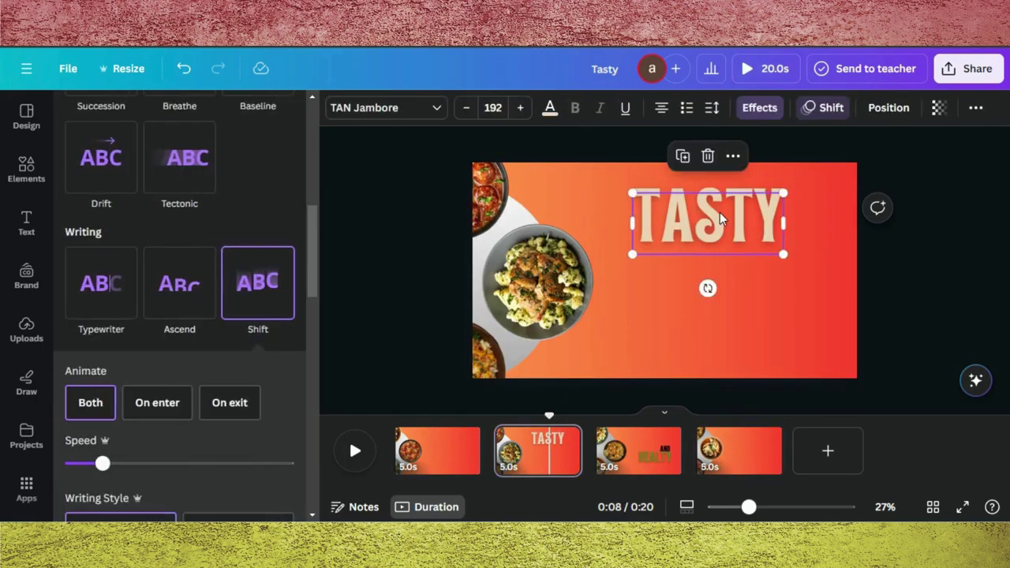
left_click(768, 457)
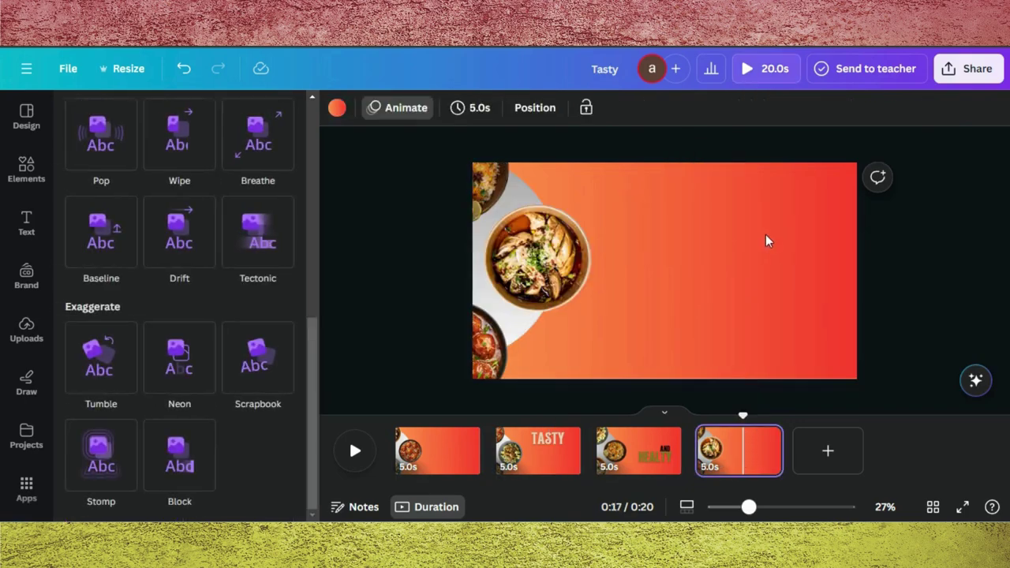
key("ctrl+v")
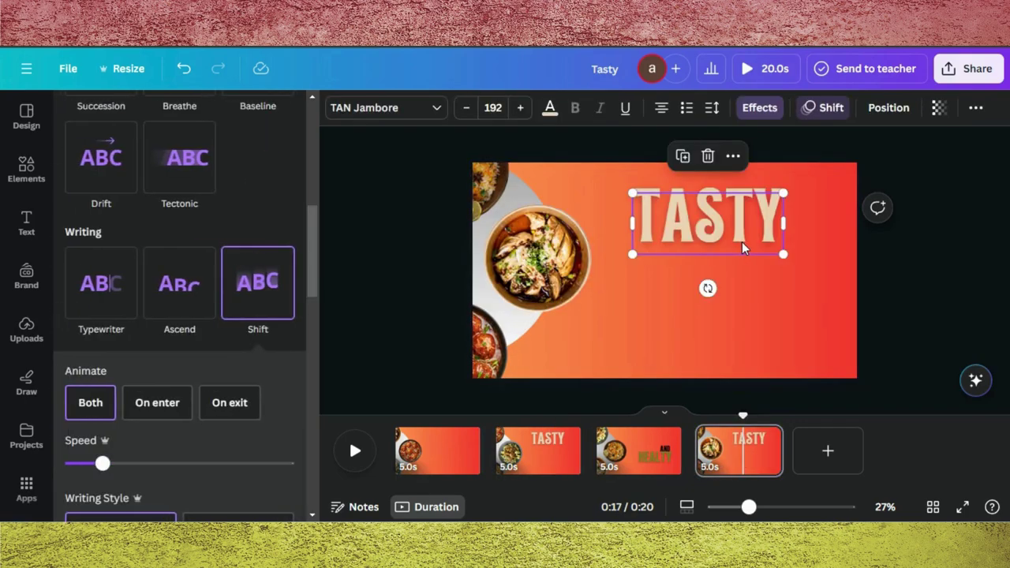
key("ctrl+z")
key("ctrl+z")
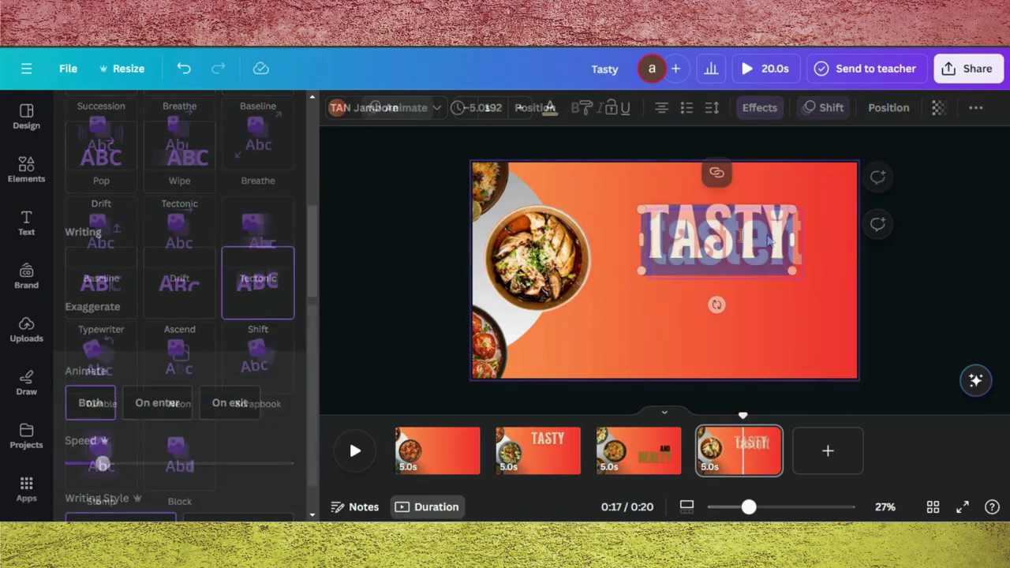
Duplicate the "tasteit" heading, place the copy below it and turn it into a smaller dark line reading "healthy & tasty food".
left_click(701, 172)
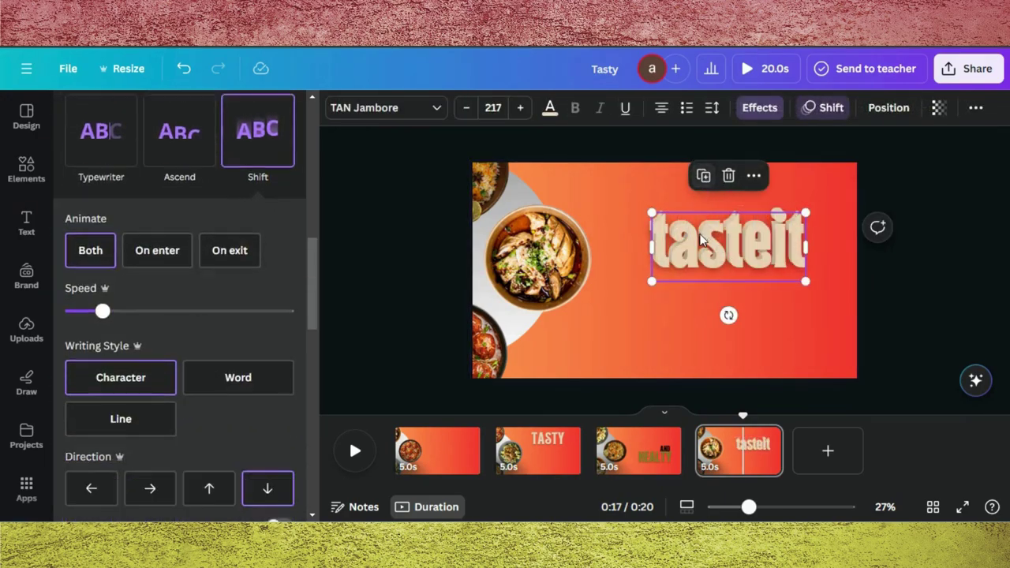
left_click_drag(698, 228, 698, 290)
double_click(700, 289)
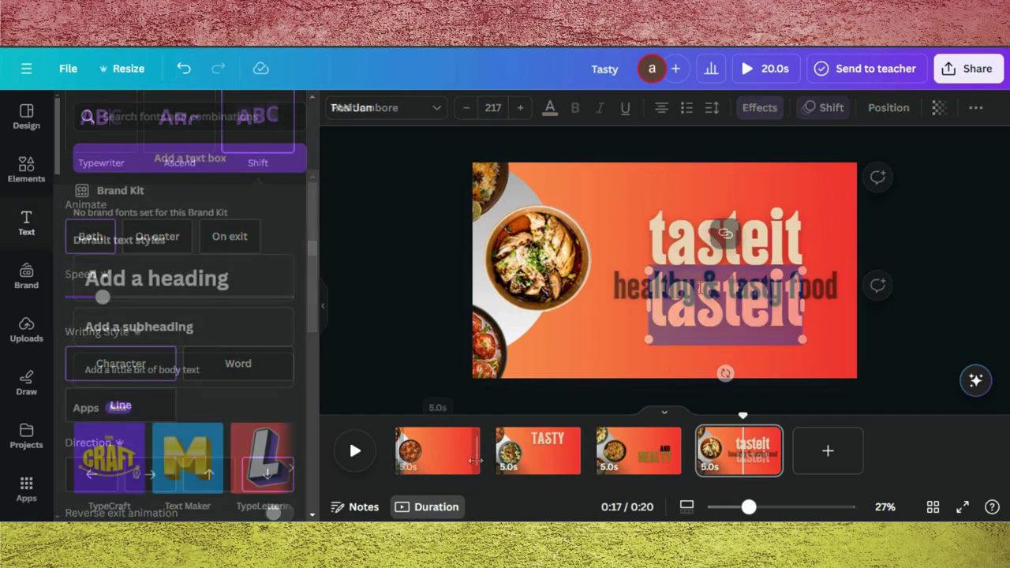
Set the first page's duration to 3 seconds and apply it to all pages.
left_click(505, 456)
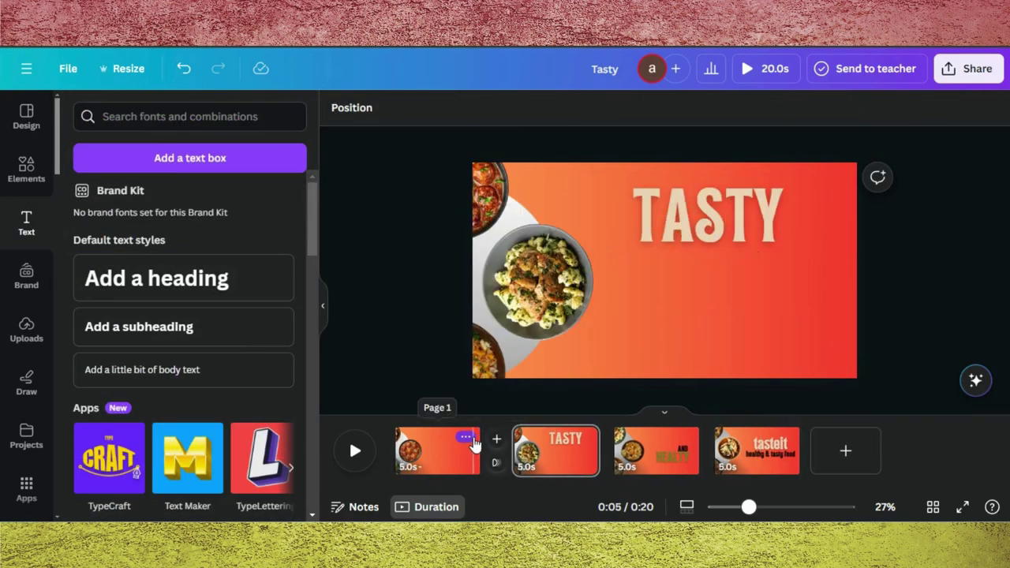
left_click(438, 451)
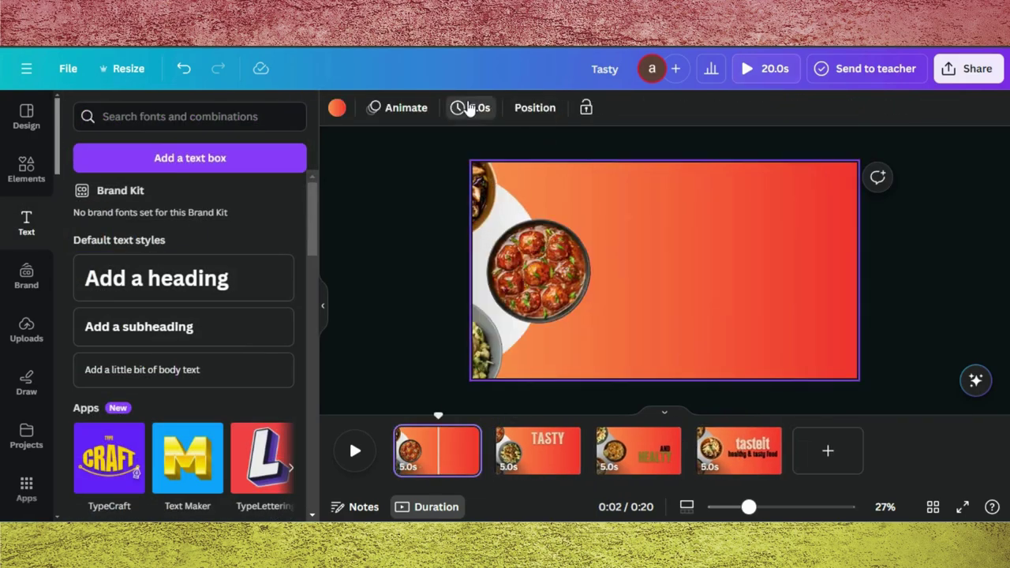
left_click(470, 108)
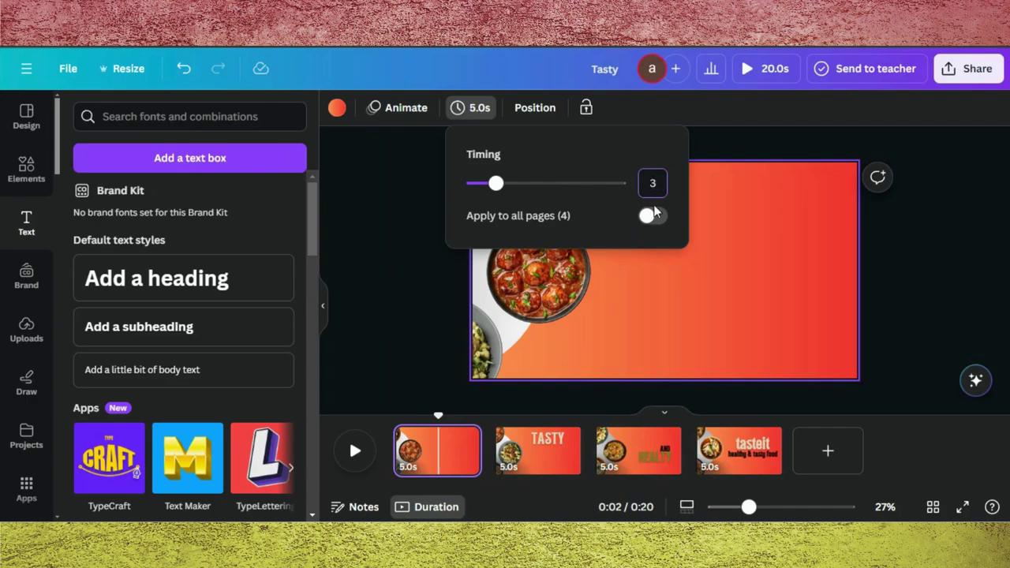
left_click(652, 215)
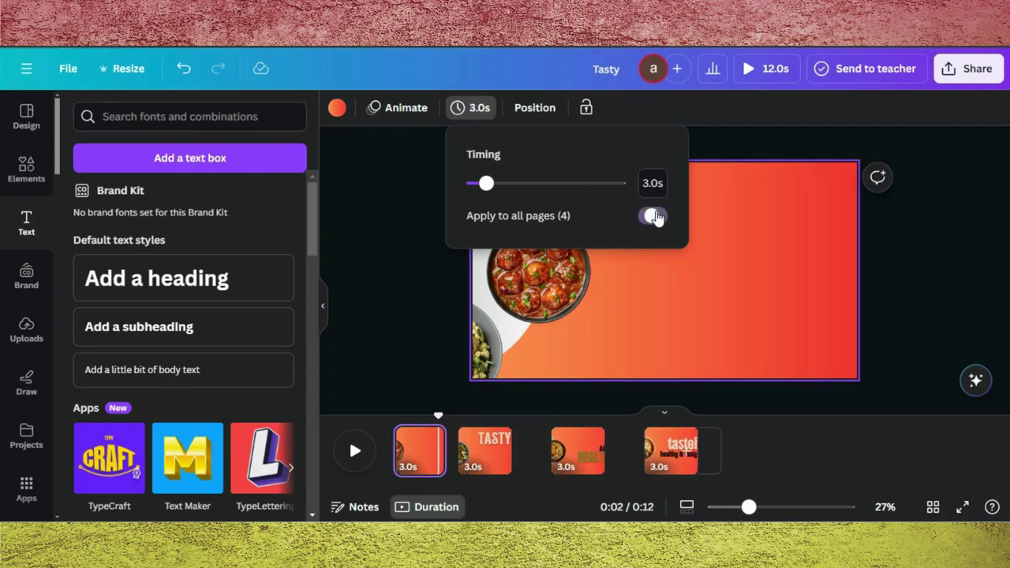
Apply a 1.5-second Match & Move transition between all pages and play the video from the start.
left_click(452, 465)
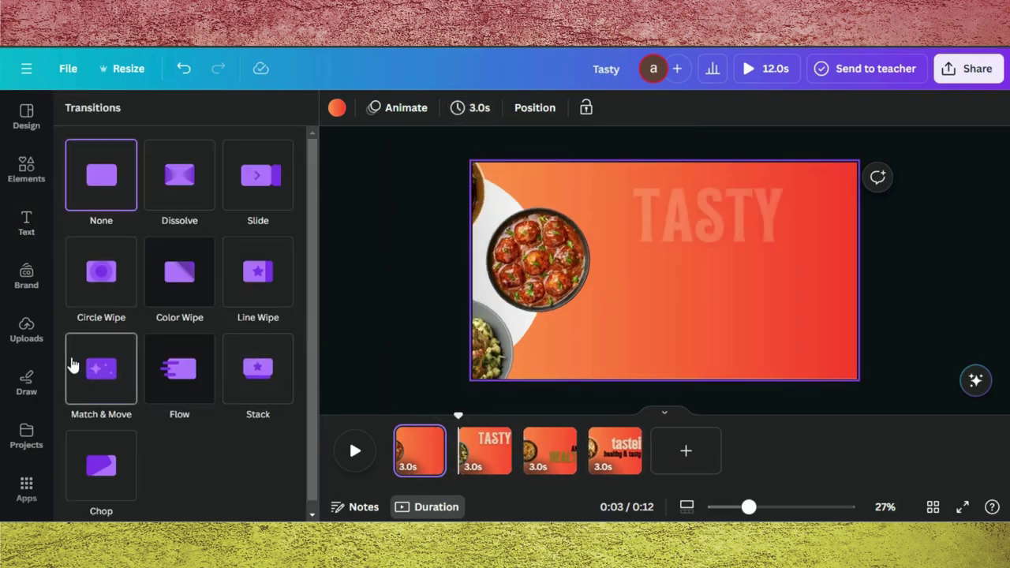
left_click(75, 361)
left_click_drag(119, 375, 284, 376)
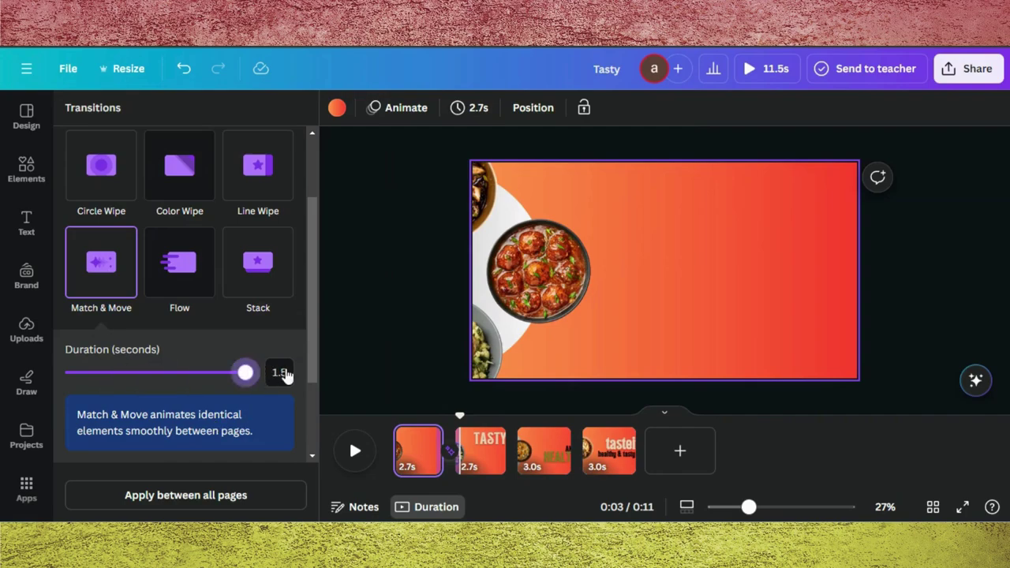
left_click(191, 496)
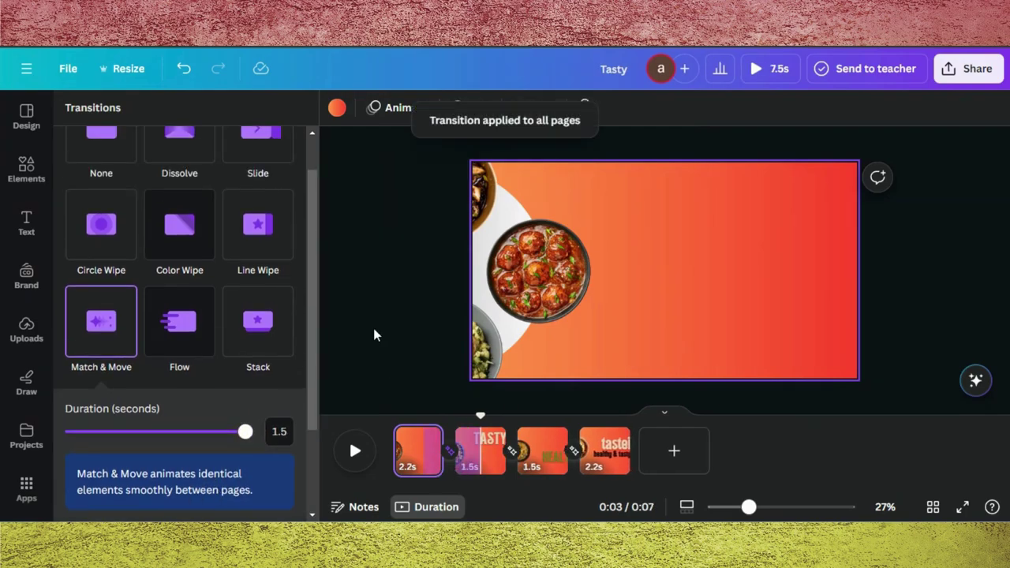
left_click(389, 444)
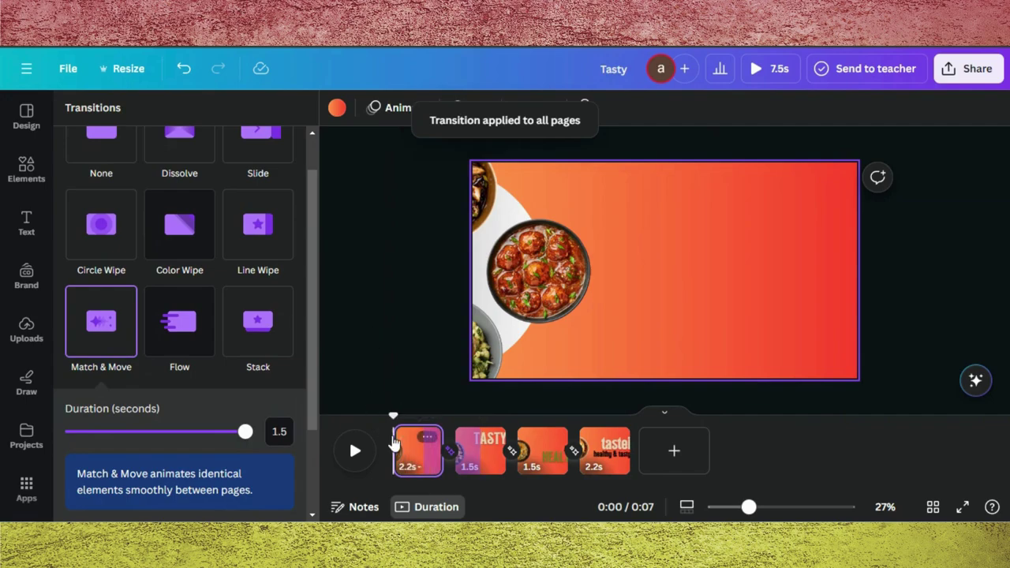
left_click(357, 452)
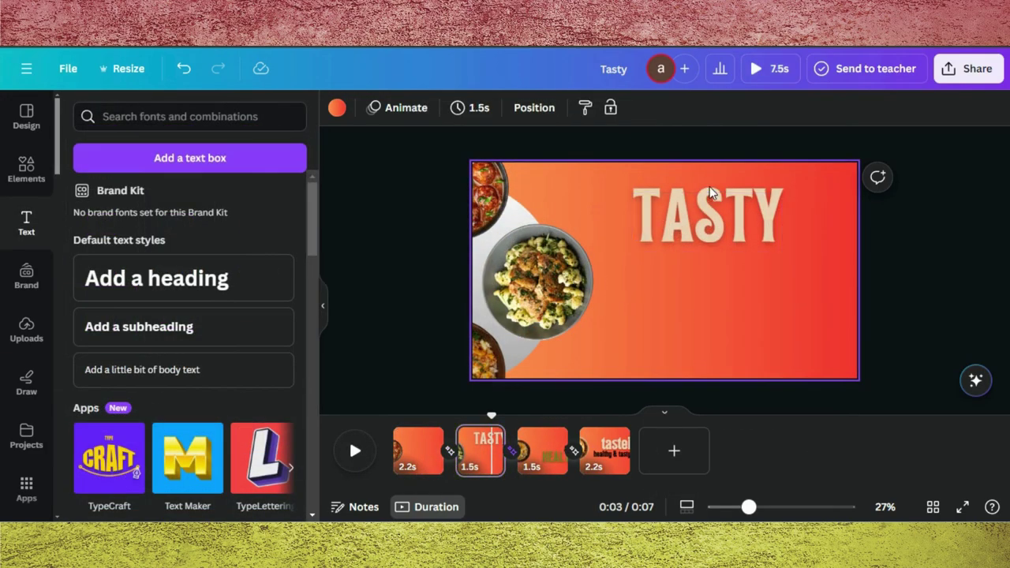
Show the timing of the TASTY heading on the second page in the timeline.
left_click(708, 194)
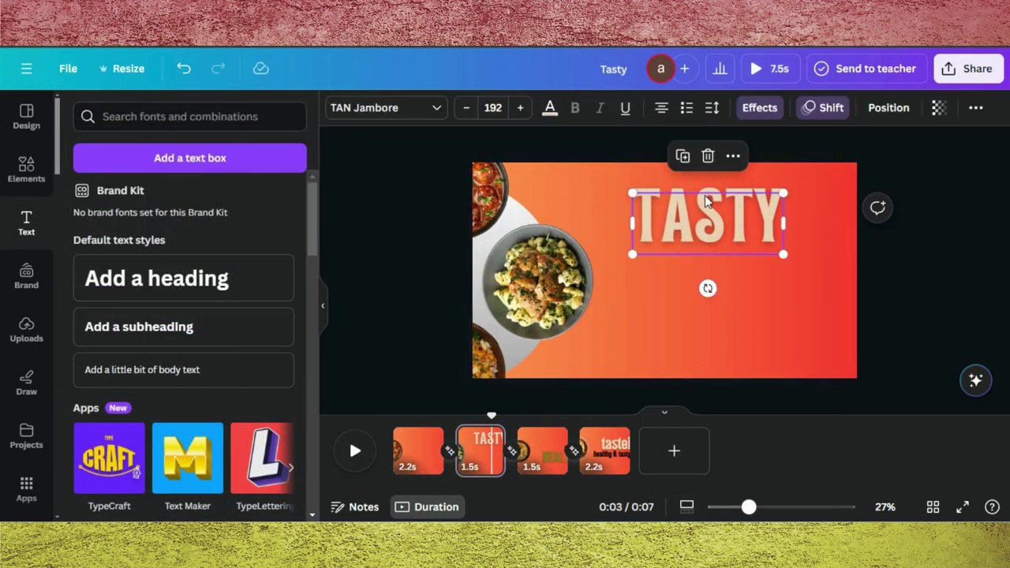
right_click(645, 213)
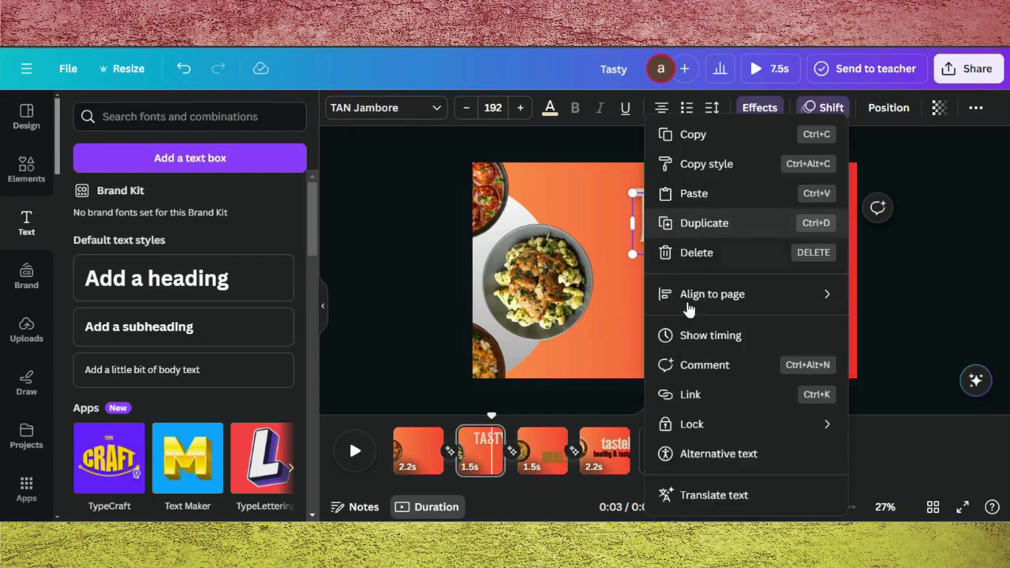
left_click(719, 347)
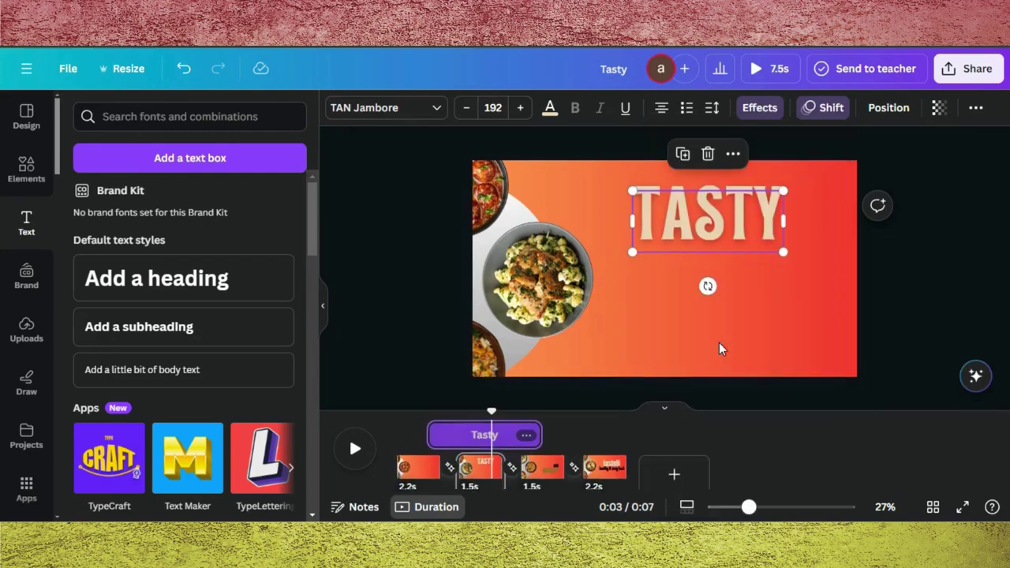
left_click(542, 436)
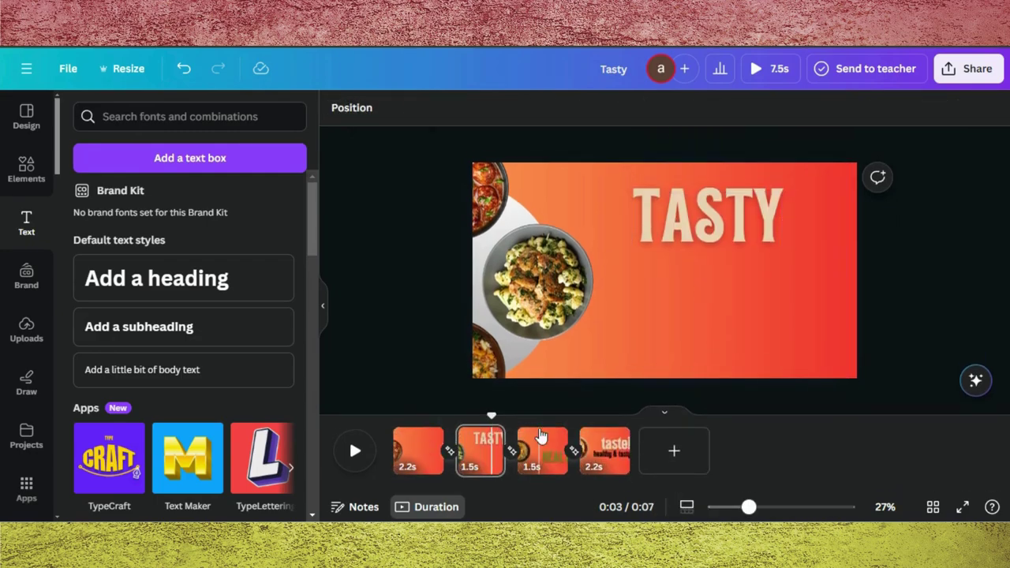
Trim both ends of the TASTY heading's timing so it starts with the second page and ends shortly after the third page begins.
left_click(665, 236)
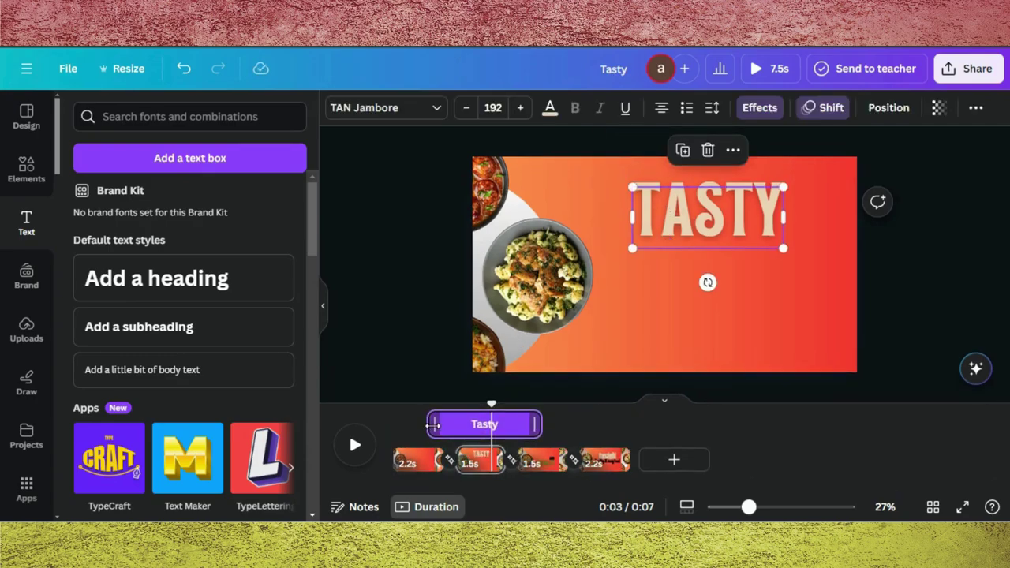
left_click_drag(432, 425, 451, 425)
left_click(537, 460)
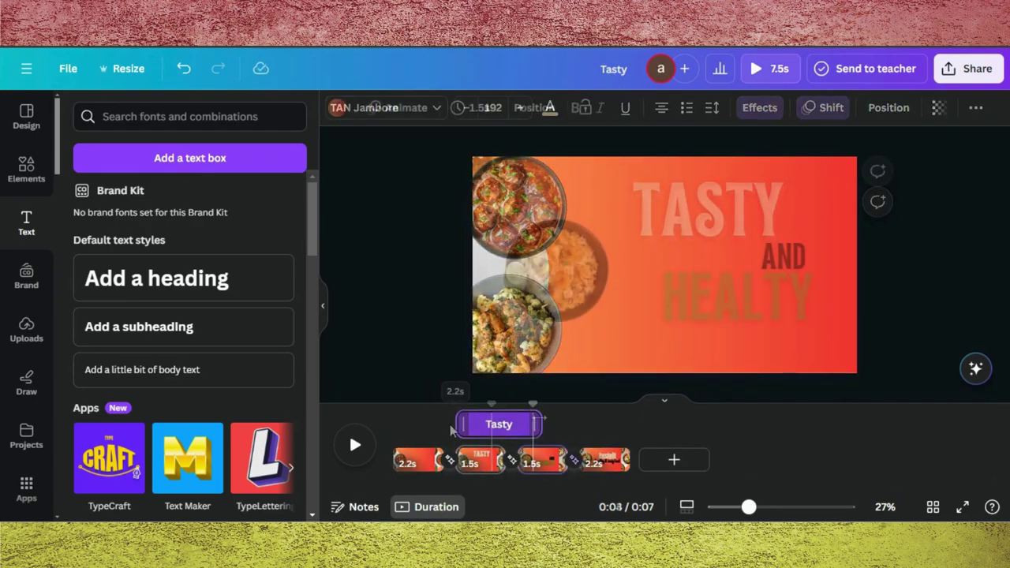
left_click_drag(541, 425, 527, 424)
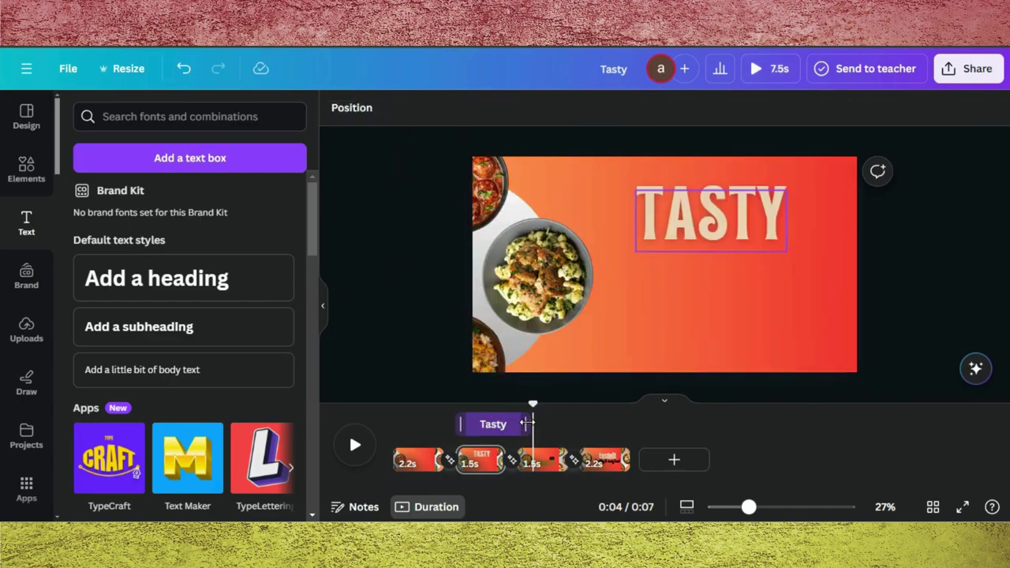
Check the third page for the TASTY heading, and play the video from the second page to review the trimmed timing.
left_click(539, 462)
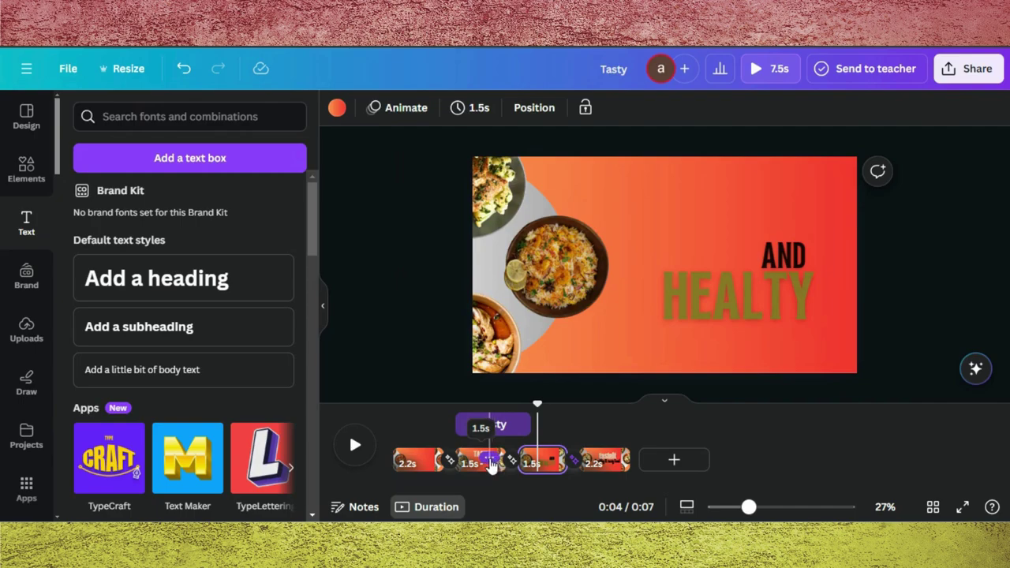
left_click(489, 461)
left_click(357, 445)
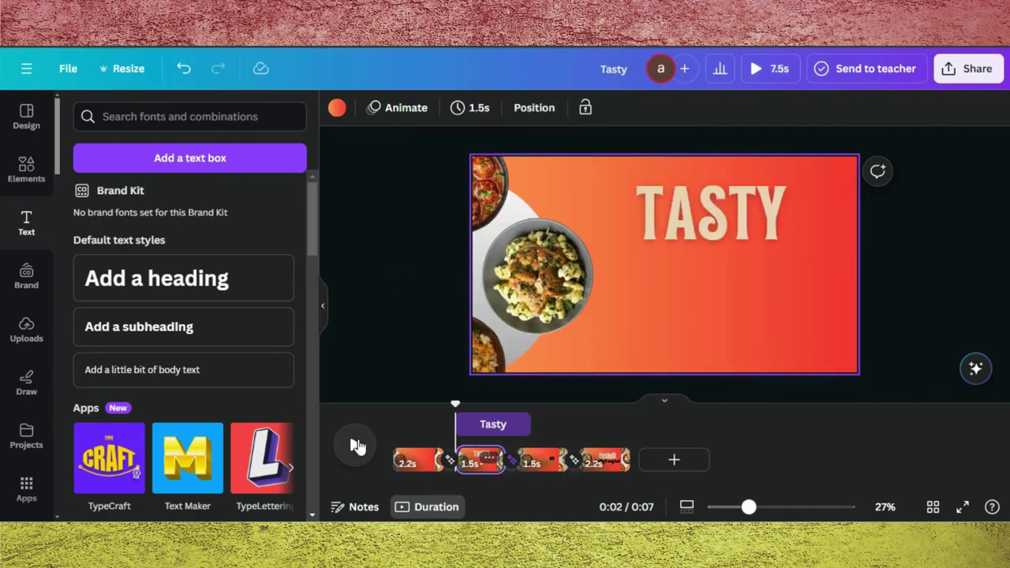
left_click(357, 446)
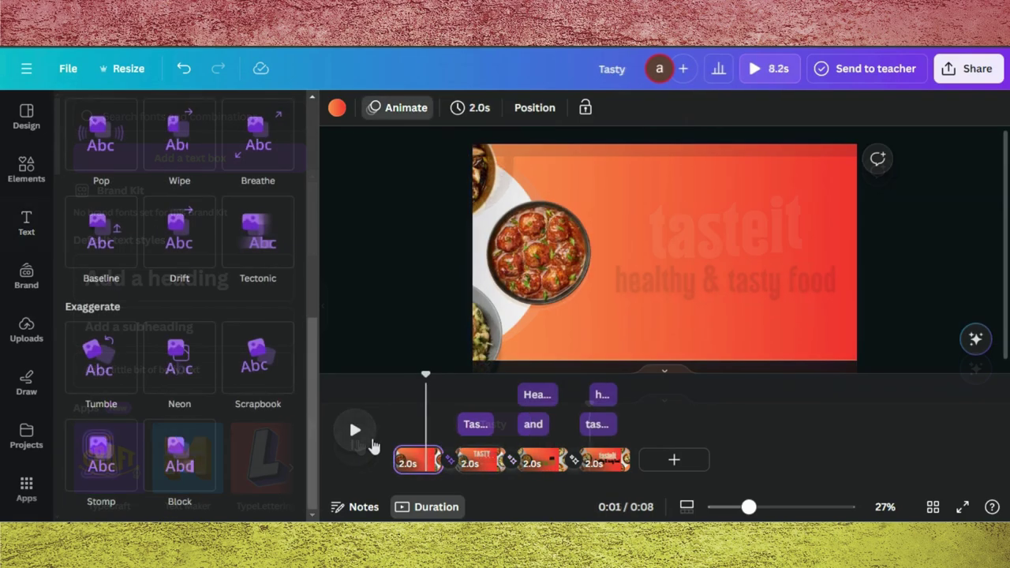
Play the video from the first page as far as the HEALTY heading, and replay it from the TASTY heading on the second page.
left_click(372, 446)
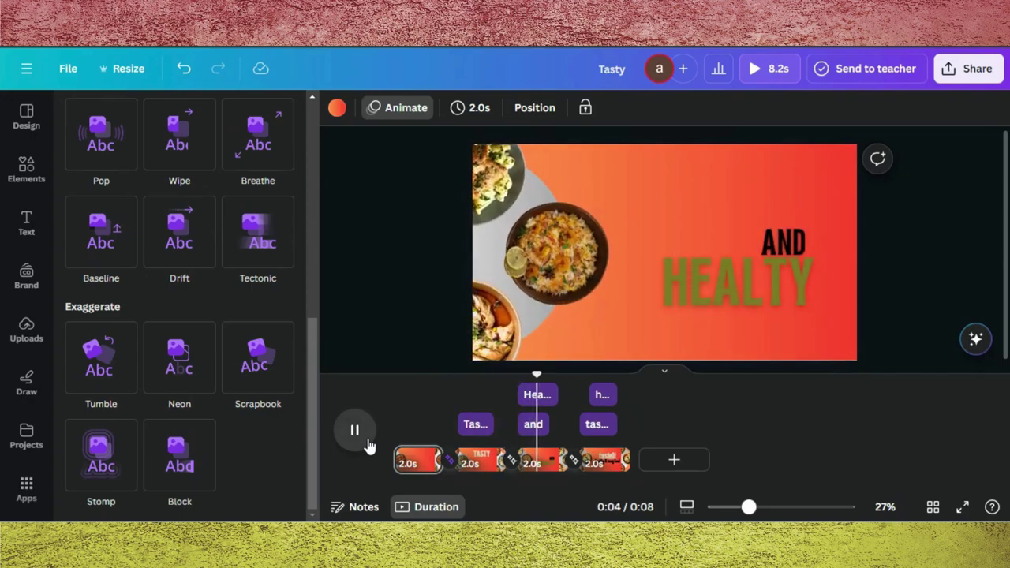
left_click(368, 444)
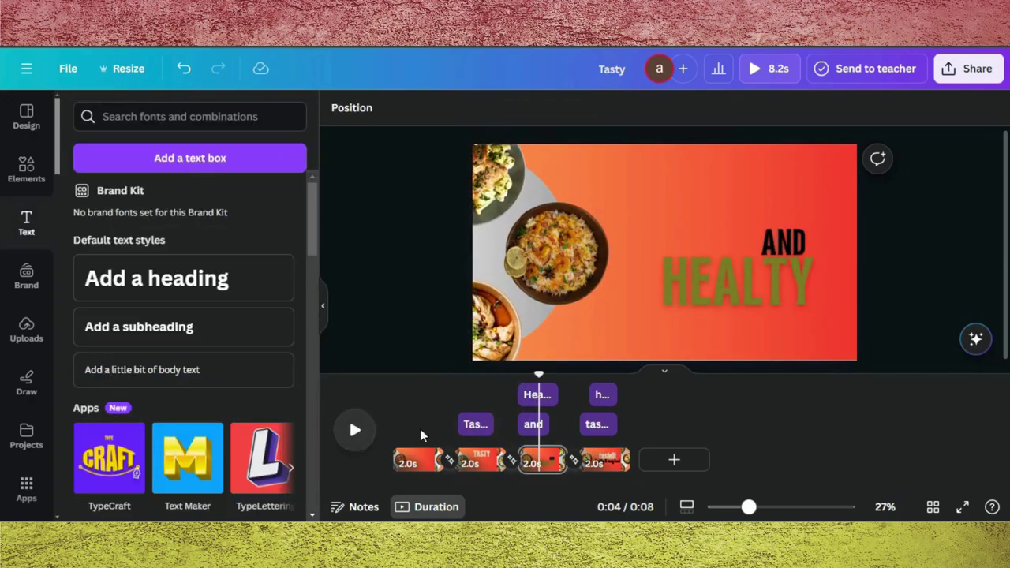
left_click(477, 426)
left_click(686, 200)
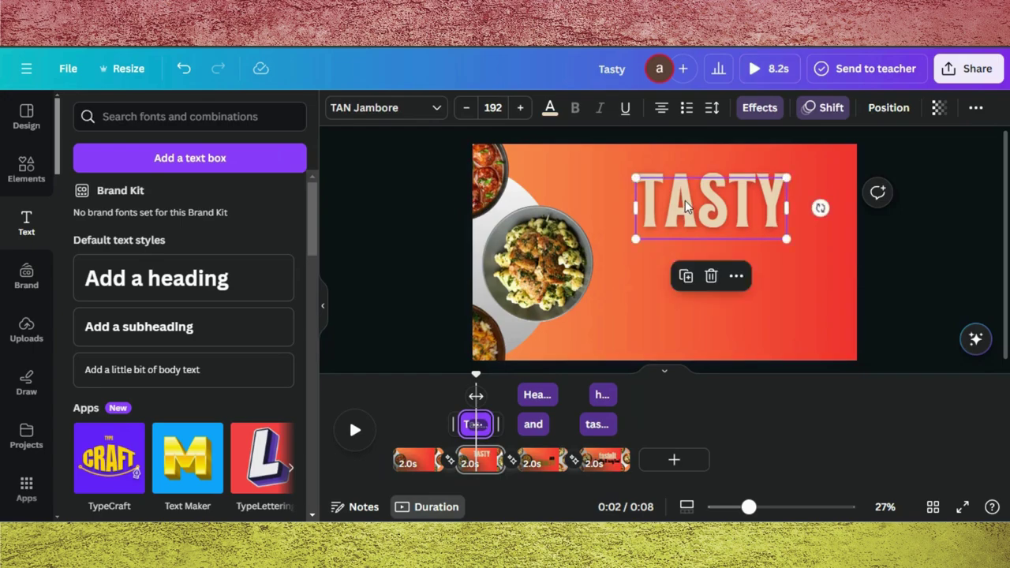
left_click(355, 431)
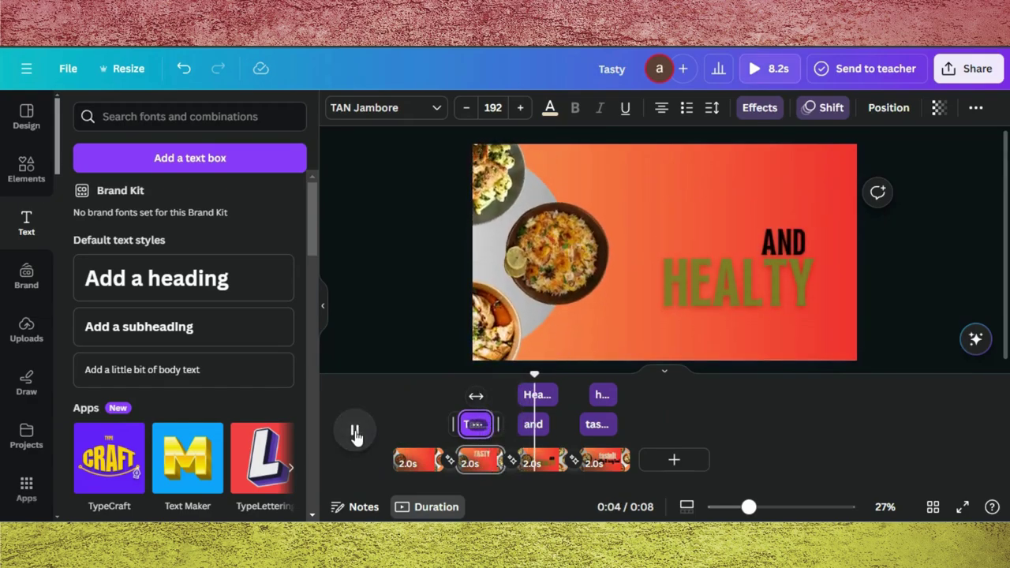